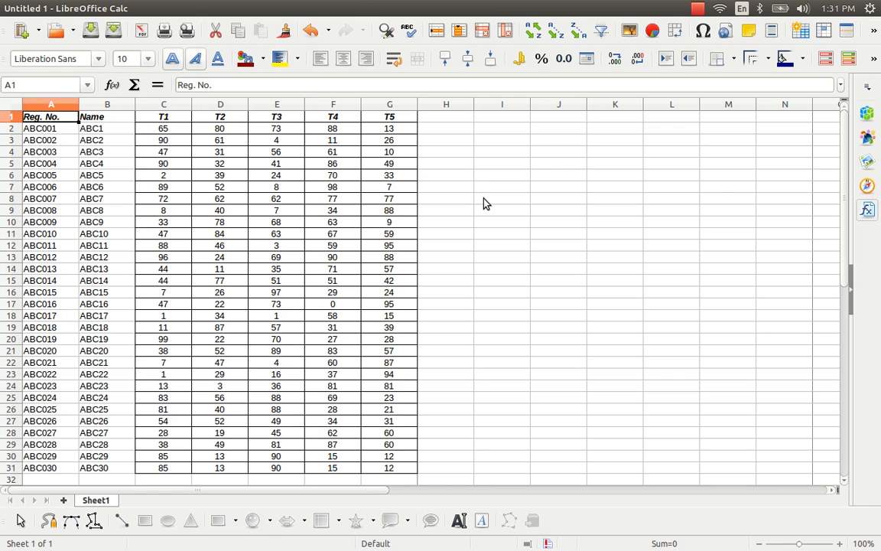
# Highlight the whole student data table, and its test columns T1 to T5 in C1:G31
pyautogui.press('ctrl+KP_Multiply')
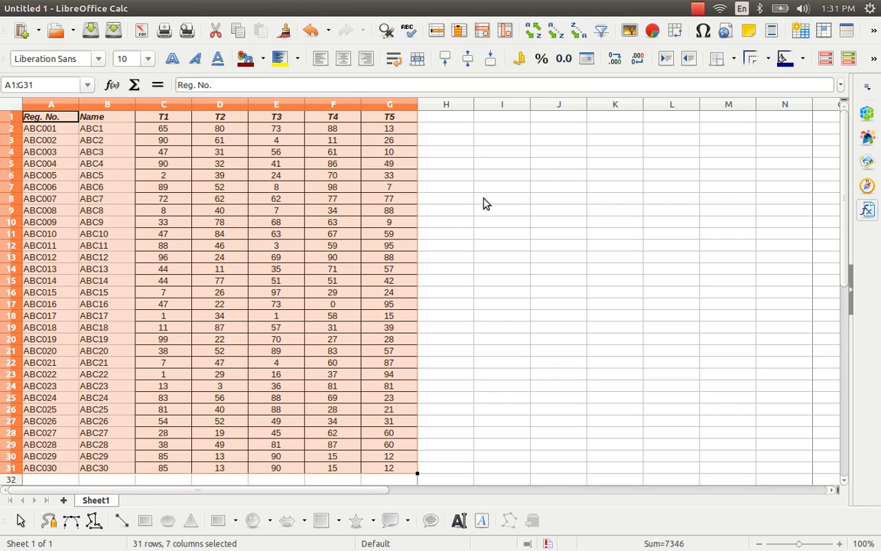
pyautogui.press('Right')
pyautogui.press('Right')
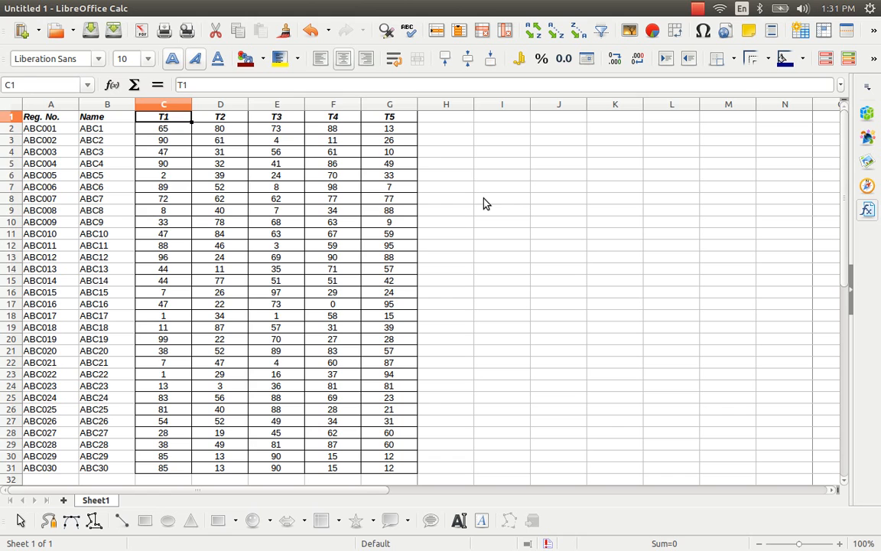
pyautogui.hotkey('ctrl', 'shift', 'Right')
pyautogui.hotkey('ctrl', 'shift', 'Down')
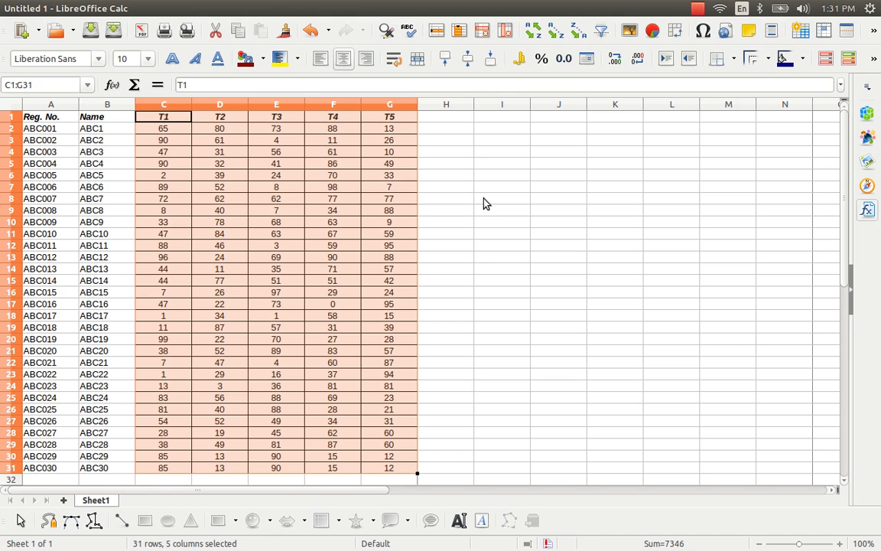
# Go through the test headers T1 to T5 in row 1
pyautogui.press('Right')
pyautogui.press('Left')
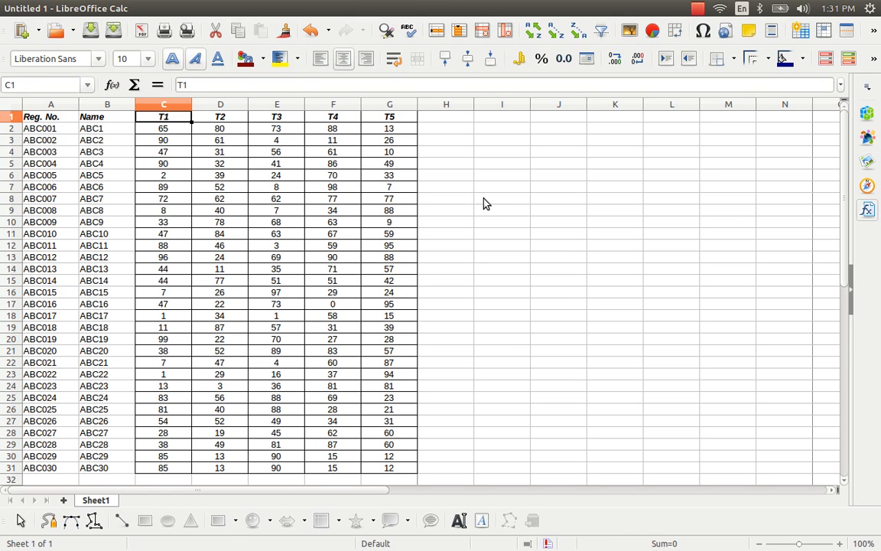
pyautogui.press('Right')
pyautogui.press('Right')
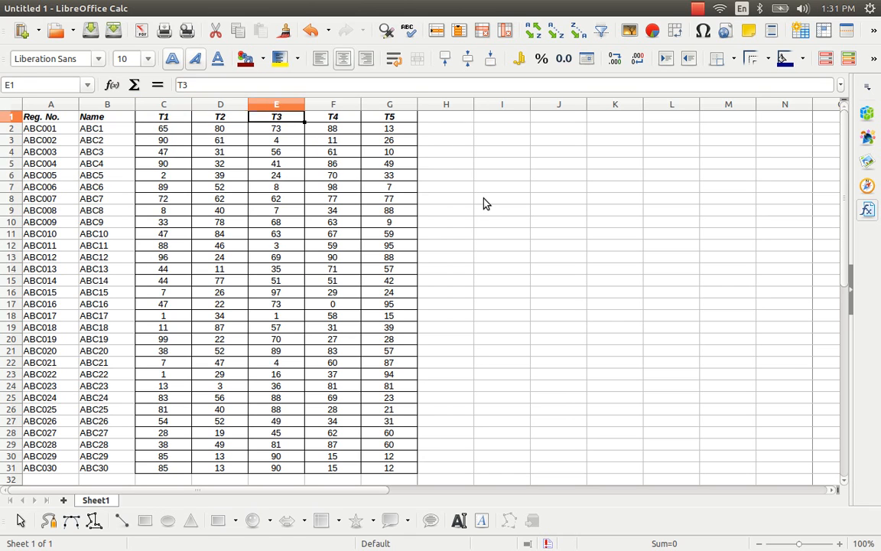
pyautogui.press('Right')
pyautogui.press('Right')
pyautogui.press('Left')
pyautogui.press('Left')
pyautogui.press('Left')
pyautogui.press('Left')
pyautogui.press('Left')
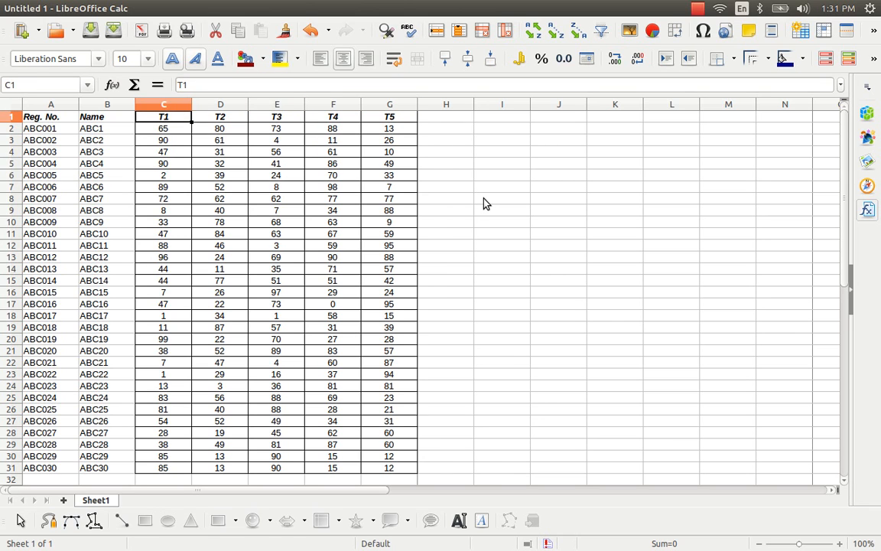
# Highlight the first student's five test scores in C2:G2
pyautogui.press('Down')
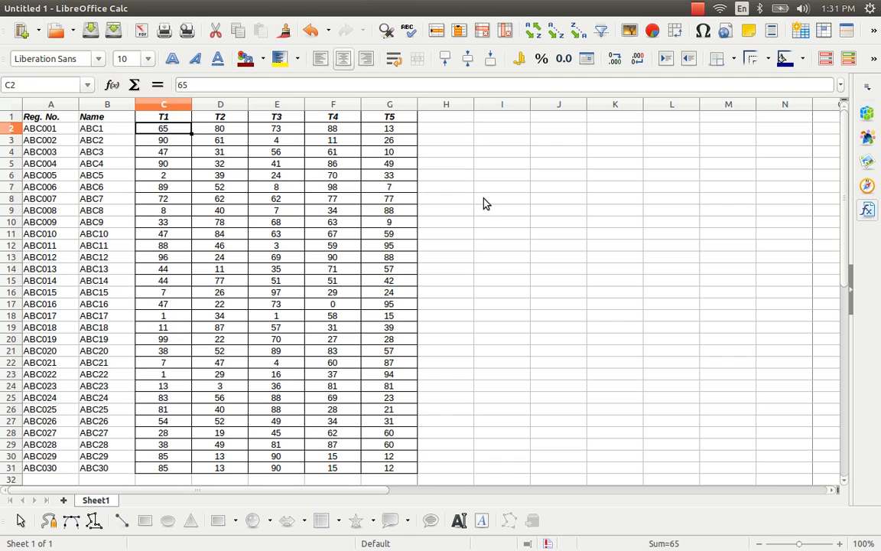
pyautogui.hotkey('shift', 'Right')
pyautogui.hotkey('shift', 'Right')
pyautogui.hotkey('shift', 'Right')
pyautogui.hotkey('shift', 'Right')
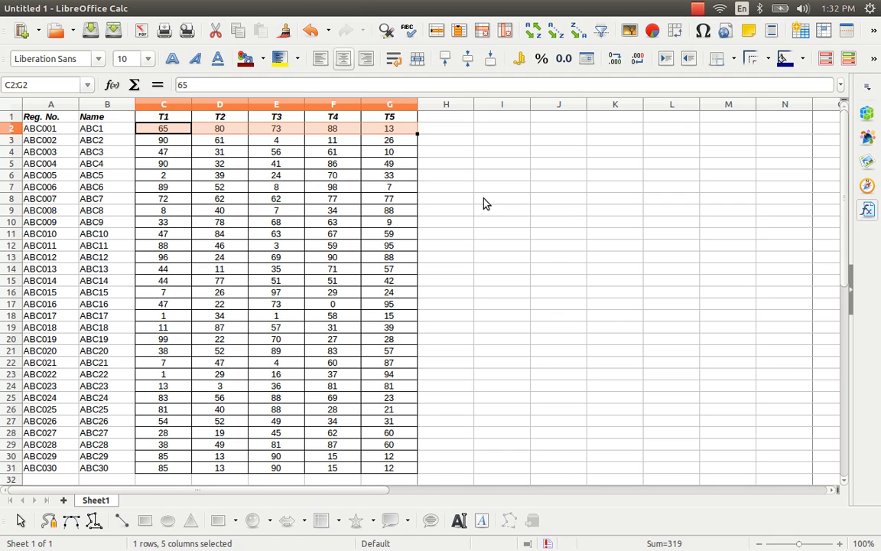
pyautogui.hotkey('shift', 'Left')
pyautogui.hotkey('shift', 'Left')
pyautogui.hotkey('shift', 'Left')
pyautogui.hotkey('shift', 'Left')
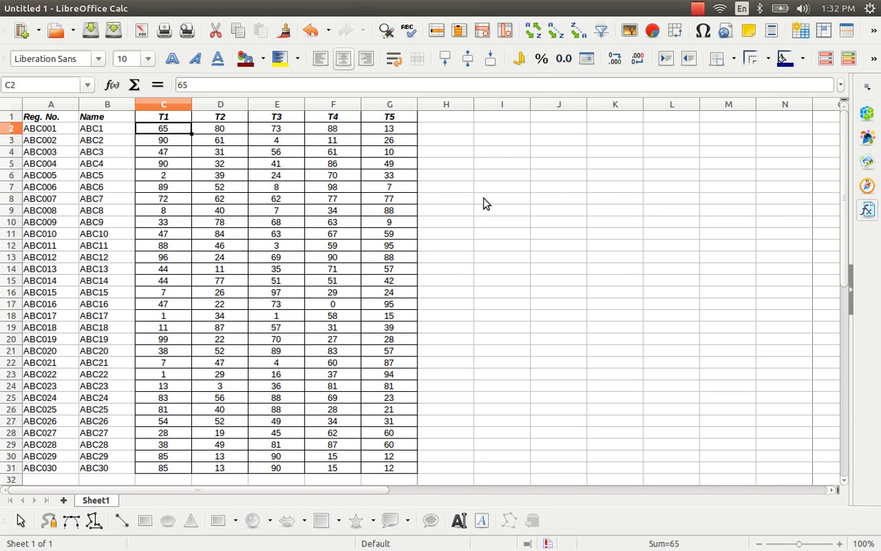
# Examine the first student's registration number and name, along with the T1 and T2 headers and scores
pyautogui.press('Left')
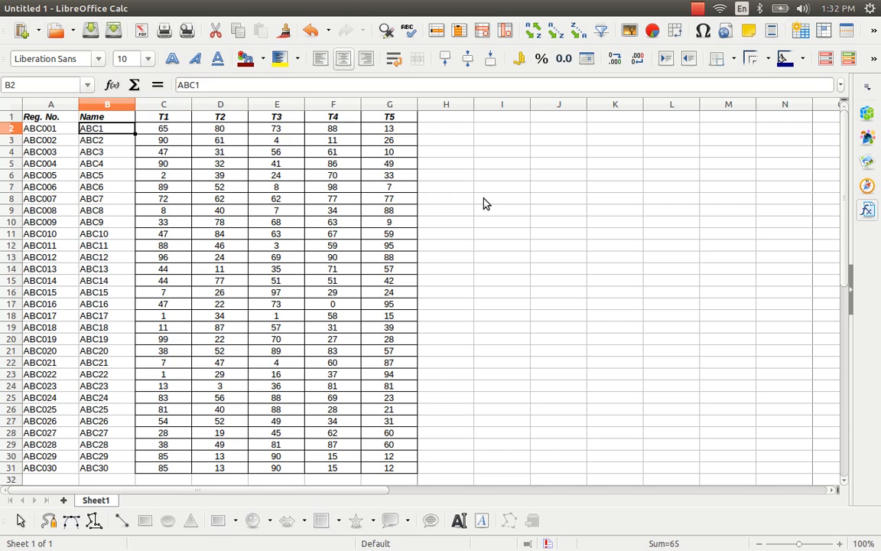
pyautogui.press('Left')
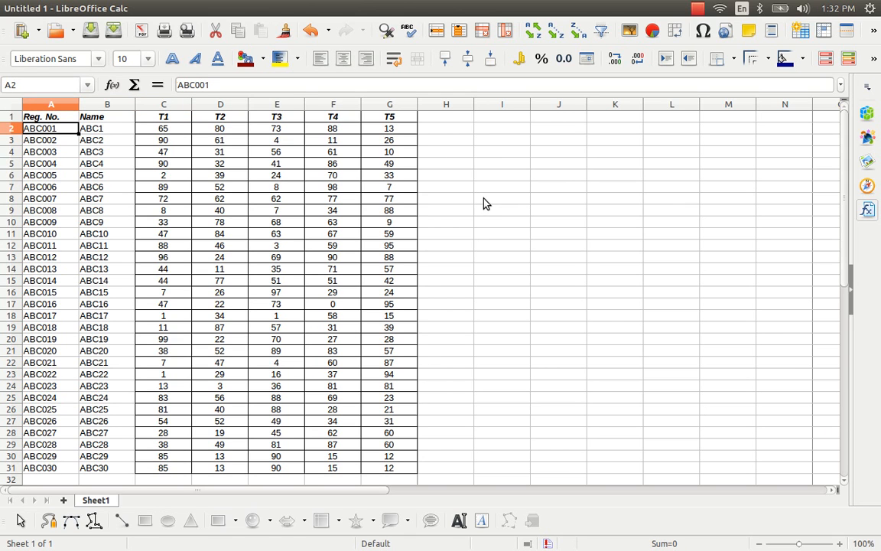
pyautogui.press('Right')
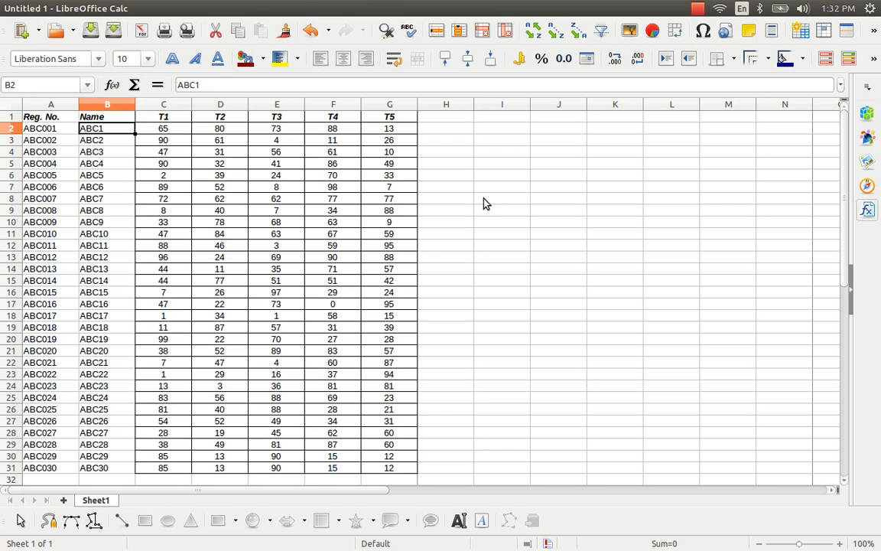
pyautogui.press('Right')
pyautogui.press('Up')
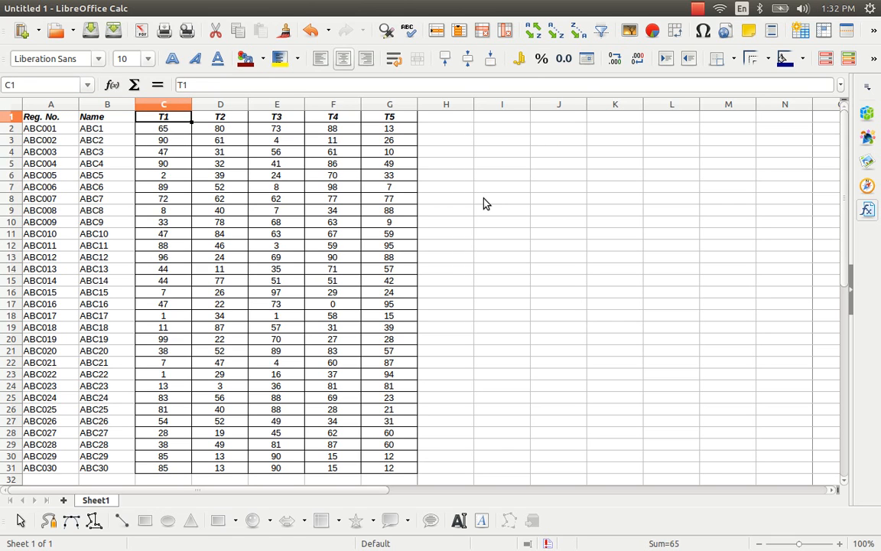
pyautogui.press('Right')
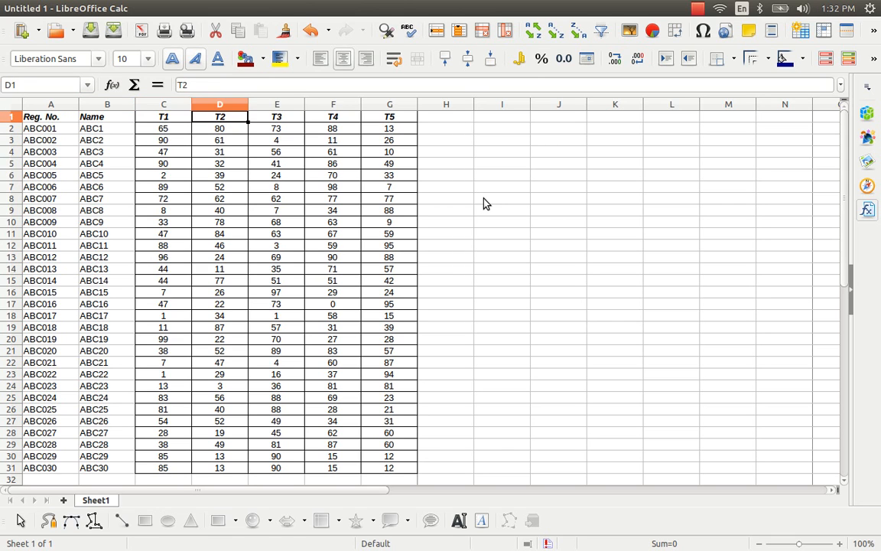
pyautogui.press('Down')
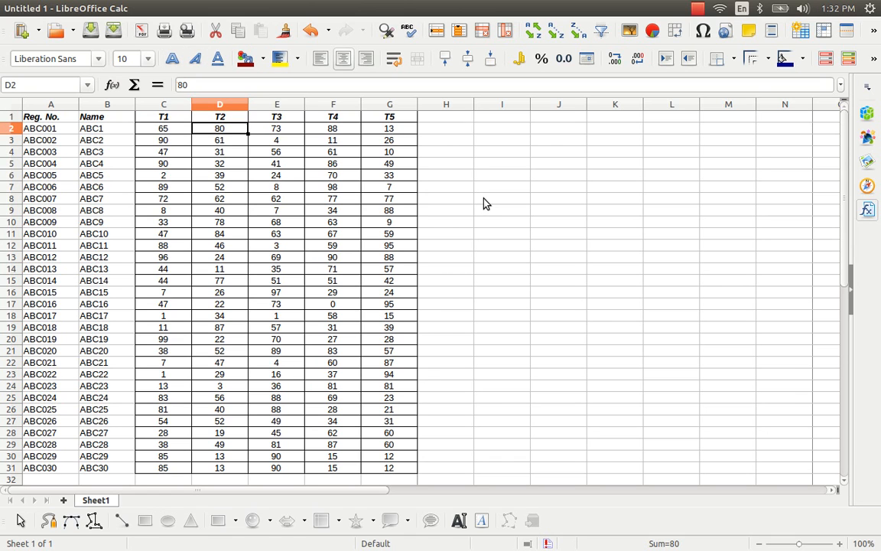
pyautogui.press('Left')
pyautogui.press('Left')
pyautogui.press('Left')
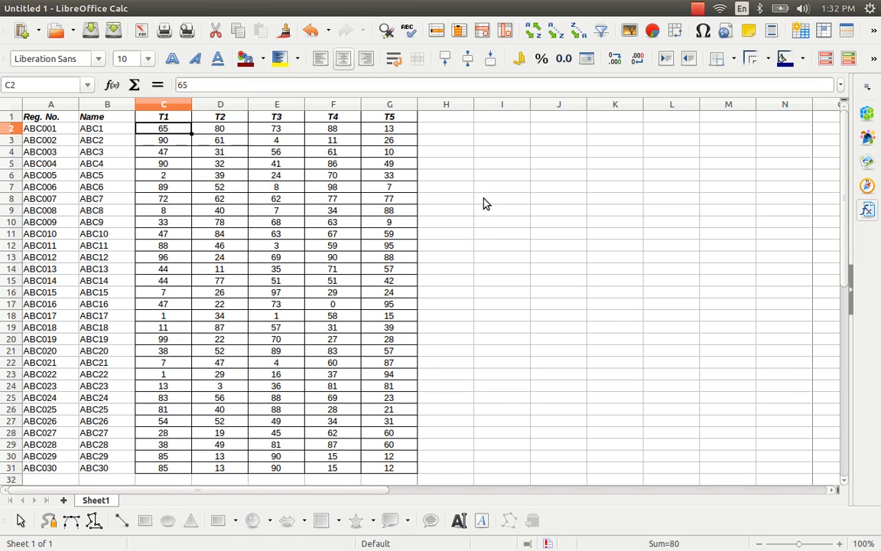
# Step through the first student's scores and highlight the T3 to T5 scores in E2:G2
pyautogui.press('Right')
pyautogui.press('Right')
pyautogui.press('Right')
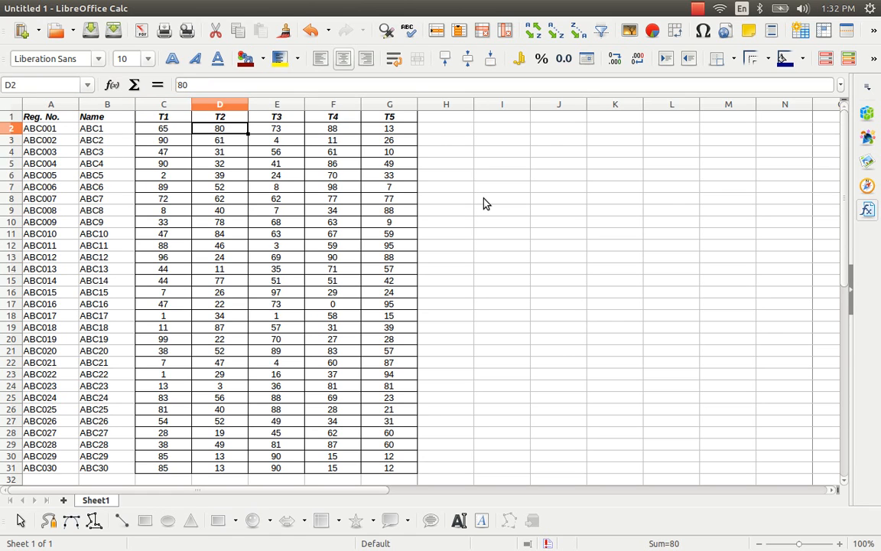
pyautogui.press('Right')
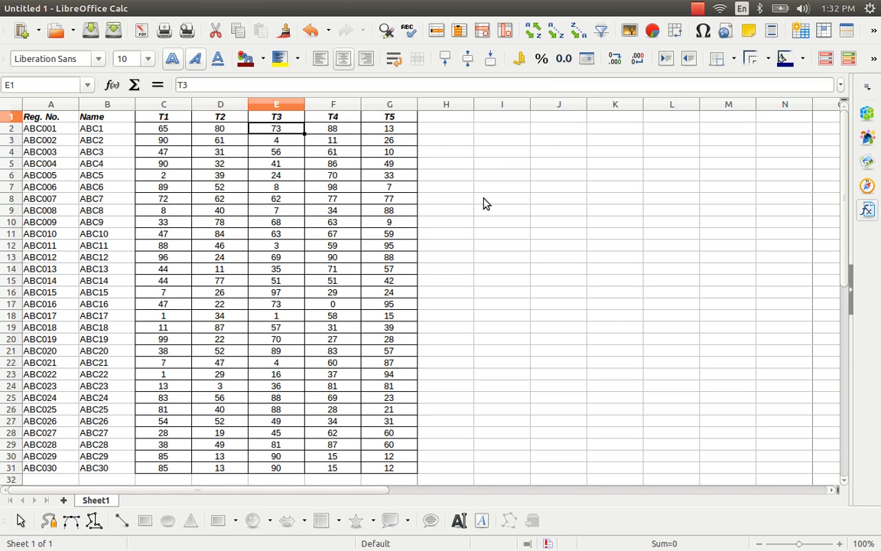
pyautogui.hotkey('shift', 'Right')
pyautogui.hotkey('shift', 'Right')
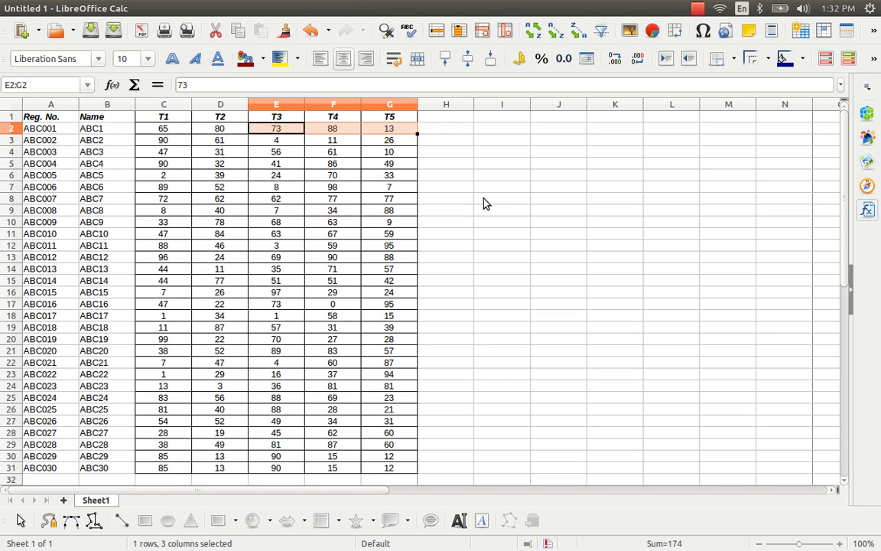
pyautogui.press('Left')
pyautogui.press('Left')
pyautogui.press('Left')
pyautogui.press('Left')
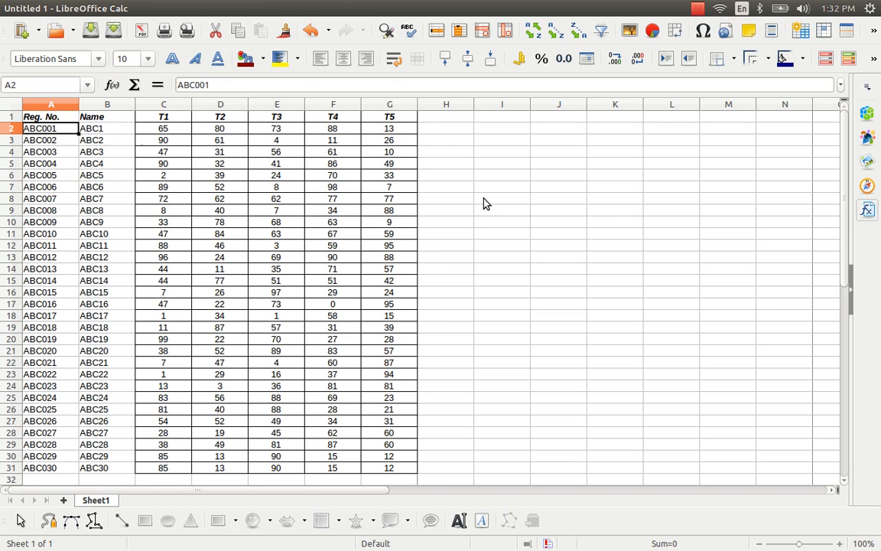
# Highlight all registration numbers in A2:A31, and the complete set of student records in A2:G31
pyautogui.hotkey('ctrl', 'shift', 'Down')
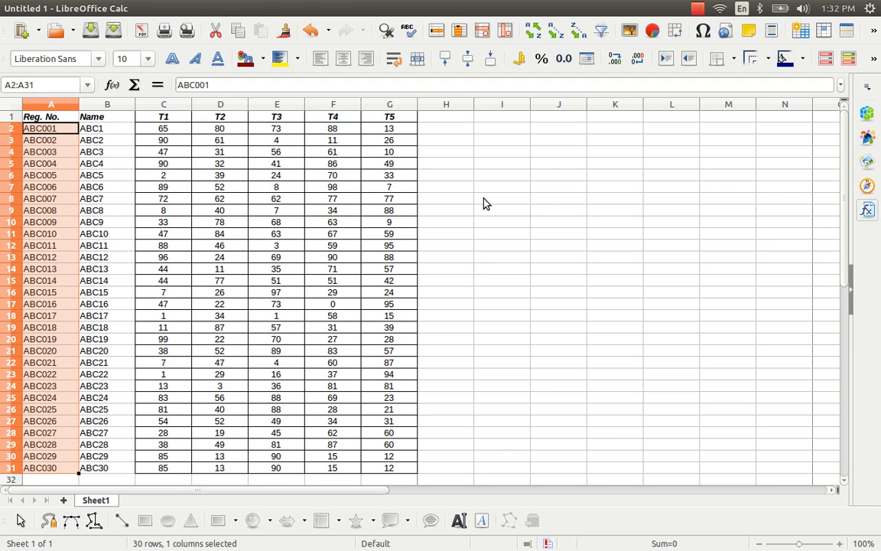
pyautogui.press('Right')
pyautogui.press('Right')
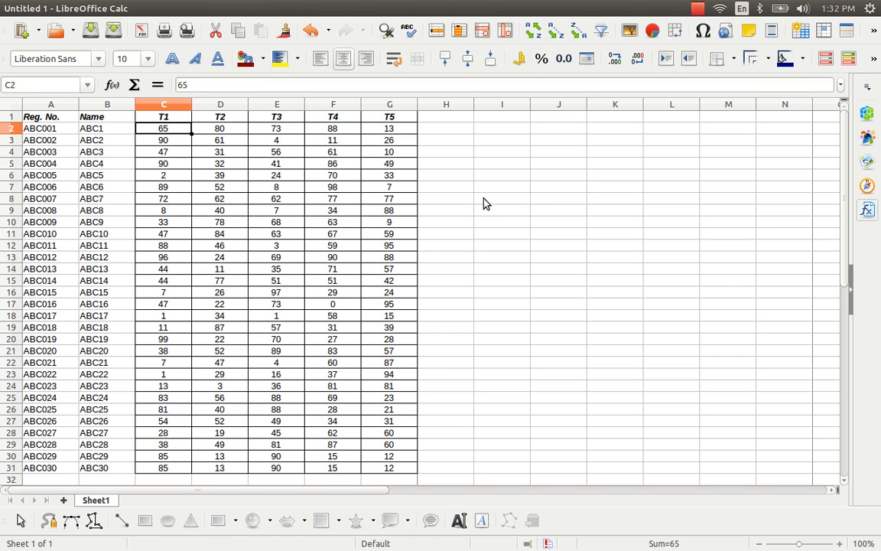
pyautogui.press('Left')
pyautogui.press('Left')
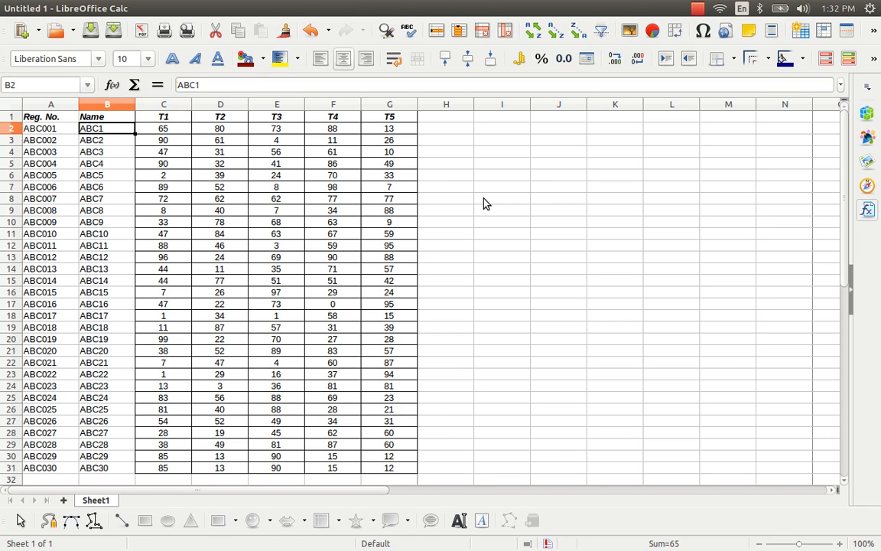
pyautogui.press('Right')
pyautogui.press('Left')
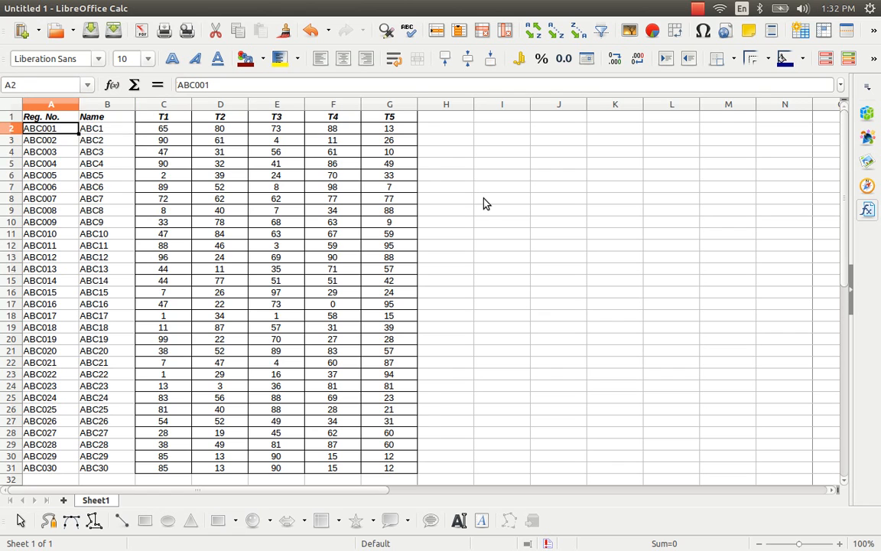
pyautogui.hotkey('ctrl', 'shift', 'End')
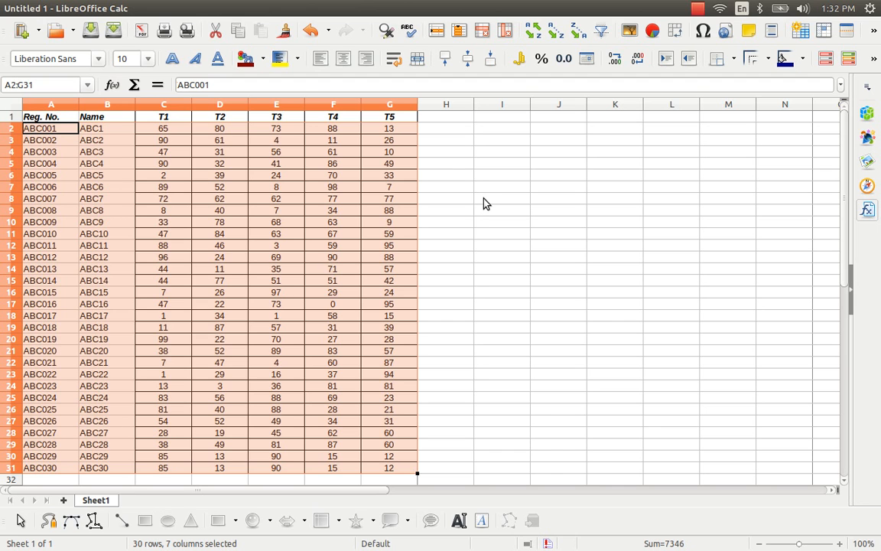
# Add a new sheet and enter the label "Student Reg. No." in cell A1
pyautogui.click(64, 499)
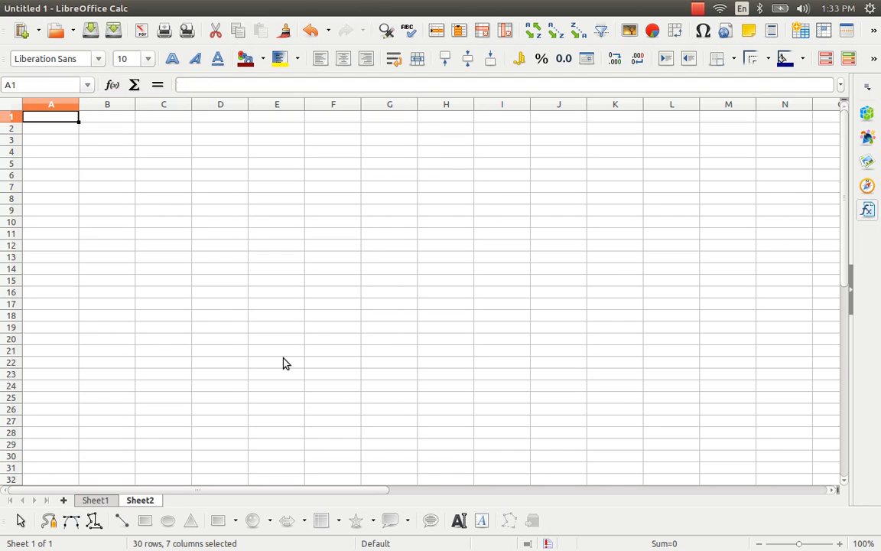
pyautogui.write('Student N')
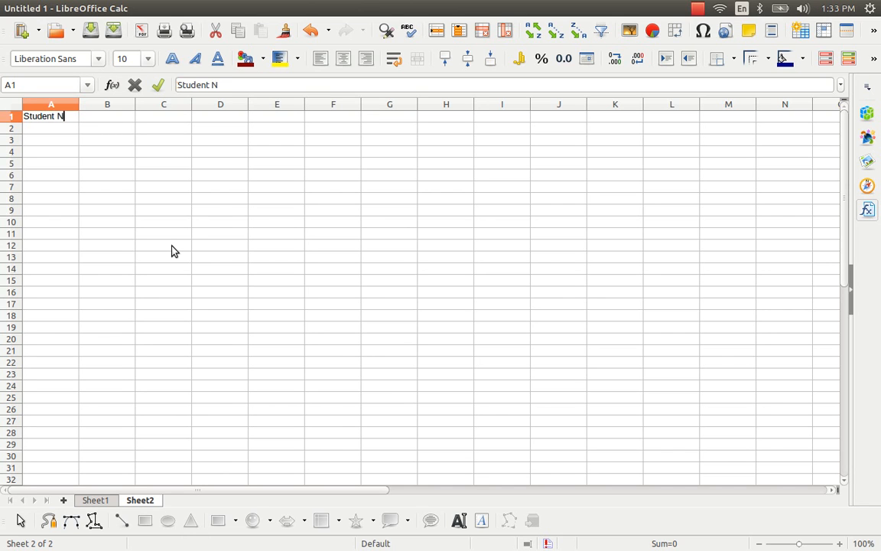
pyautogui.press('BackSpace')
pyautogui.write('Reg. No.')
pyautogui.press('Return')
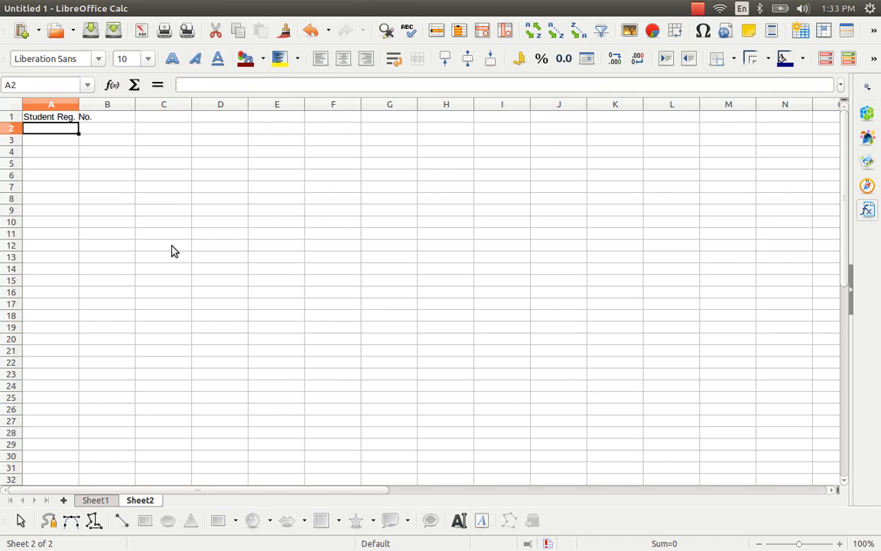
# Enter the label "Student Name" in cell A2
pyautogui.write('Student Nam')
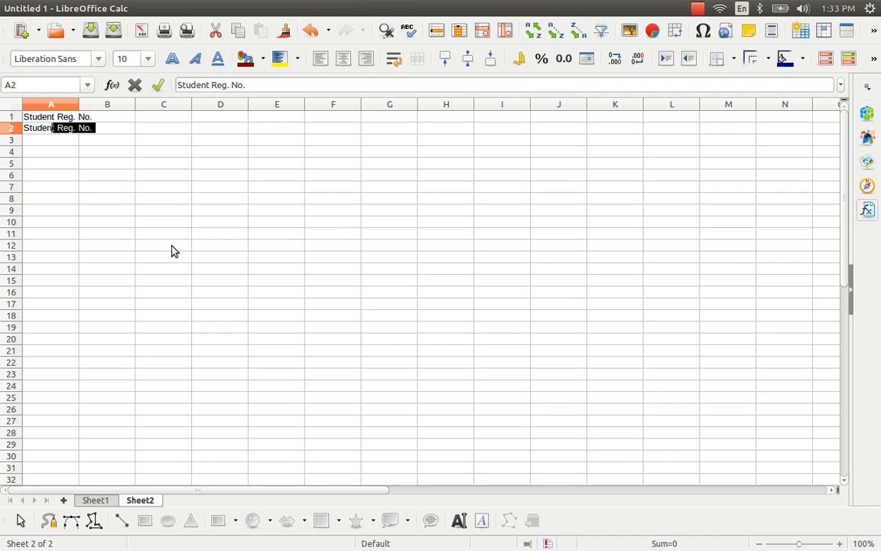
pyautogui.write('e')
pyautogui.press('Return')
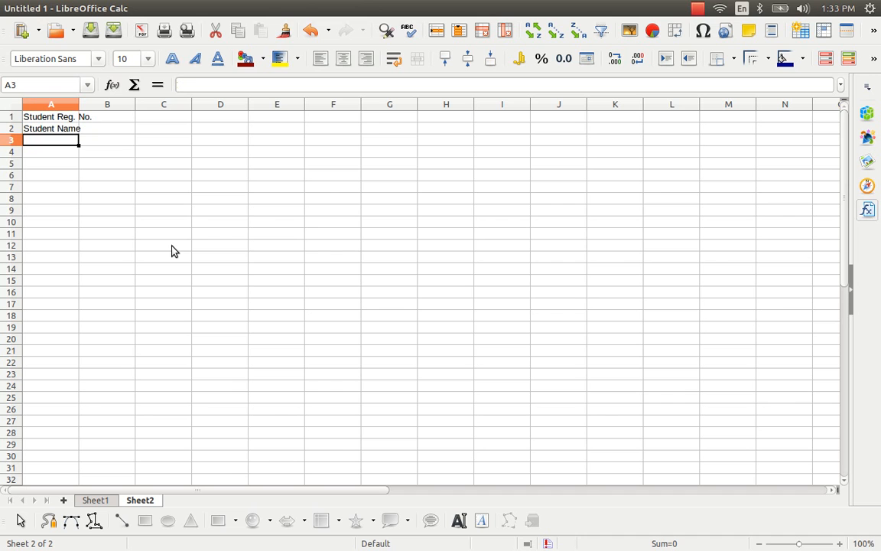
# Enter the label "Address" in cell A3, correcting its spelling
pyautogui.write('Adress')
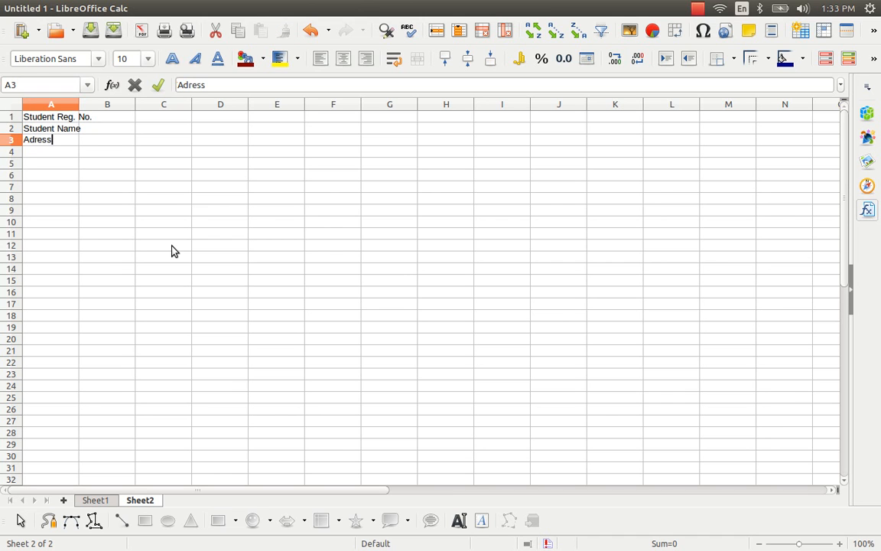
pyautogui.press('Return')
pyautogui.press('Up')
pyautogui.press('F2')
pyautogui.press('Left')
pyautogui.press('Left')
pyautogui.press('Left')
pyautogui.press('Left')
pyautogui.write('s')
pyautogui.press('BackSpace')
pyautogui.write('d')
pyautogui.press('Return')
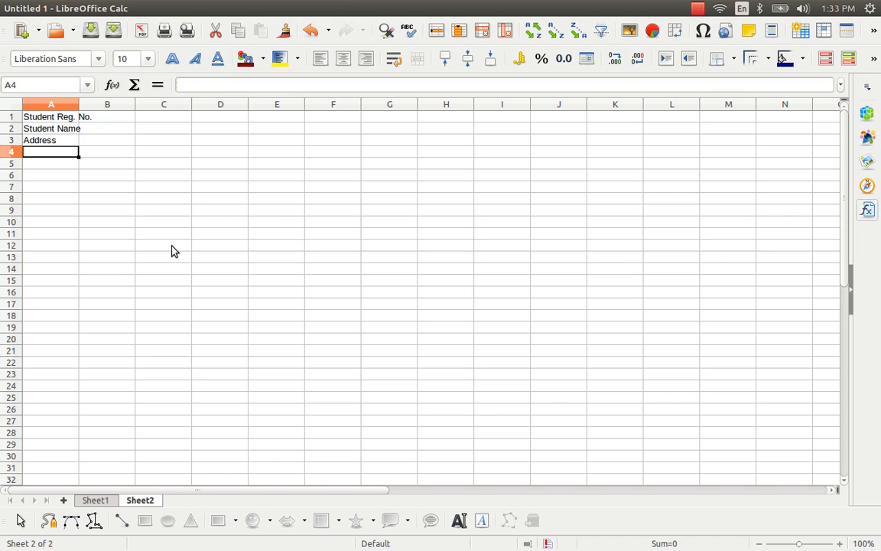
# Enter the label "Contact" in cell A4 and leave row 5 blank
pyautogui.write('Contact')
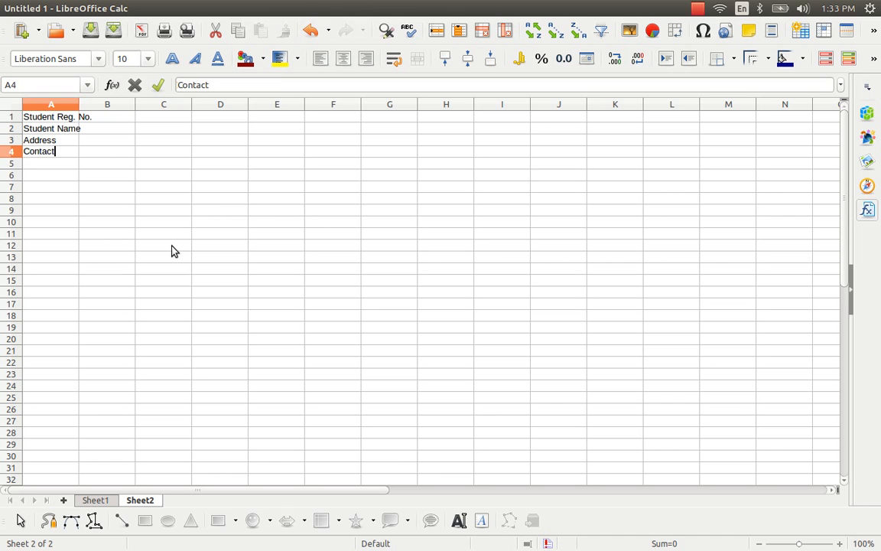
pyautogui.press('Return')
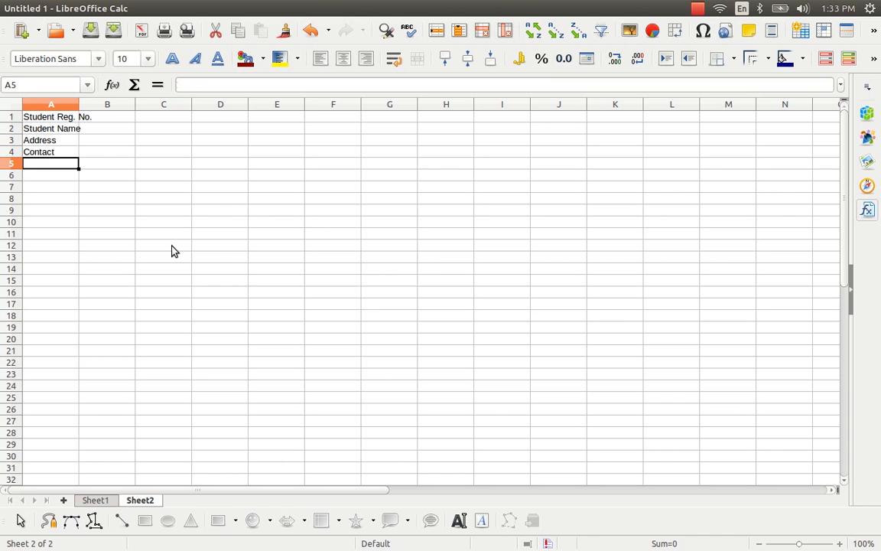
pyautogui.press('Return')
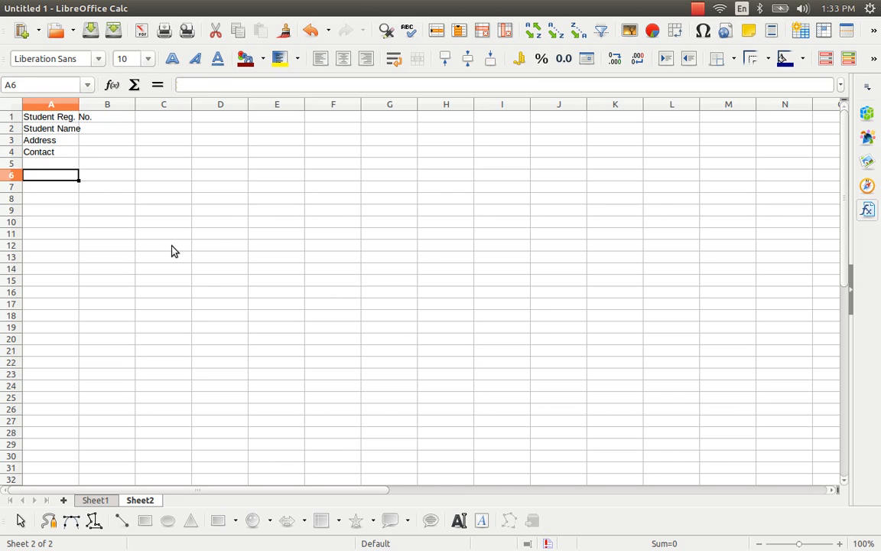
# Enter the label "Course Name" in cell A6
pyautogui.write('Course')
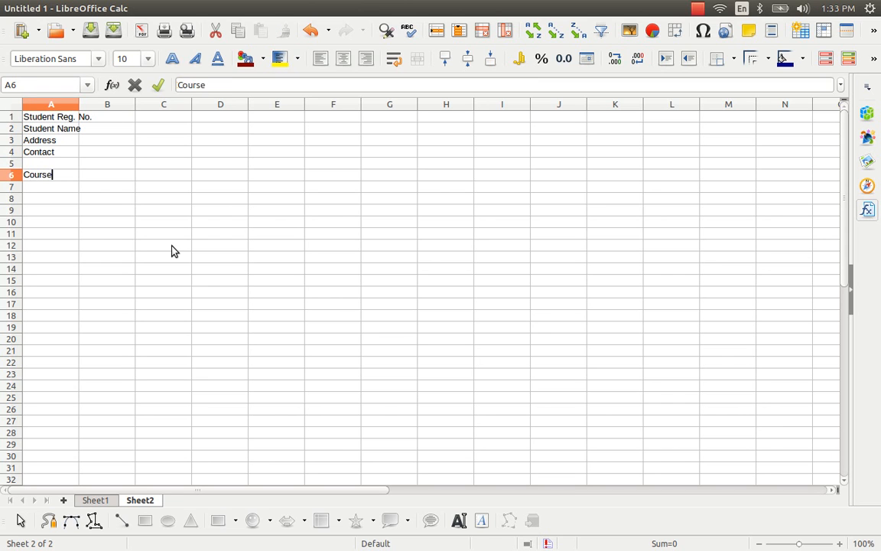
pyautogui.press('Tab')
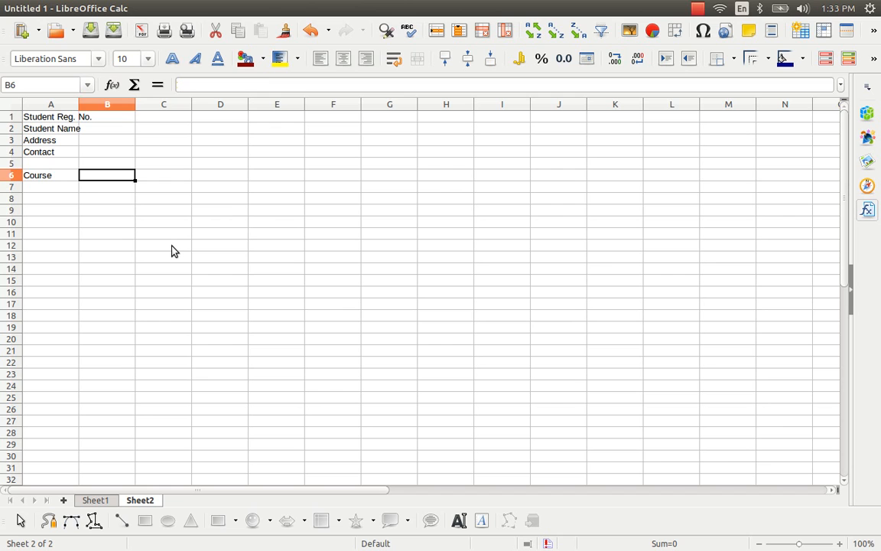
pyautogui.press('Left')
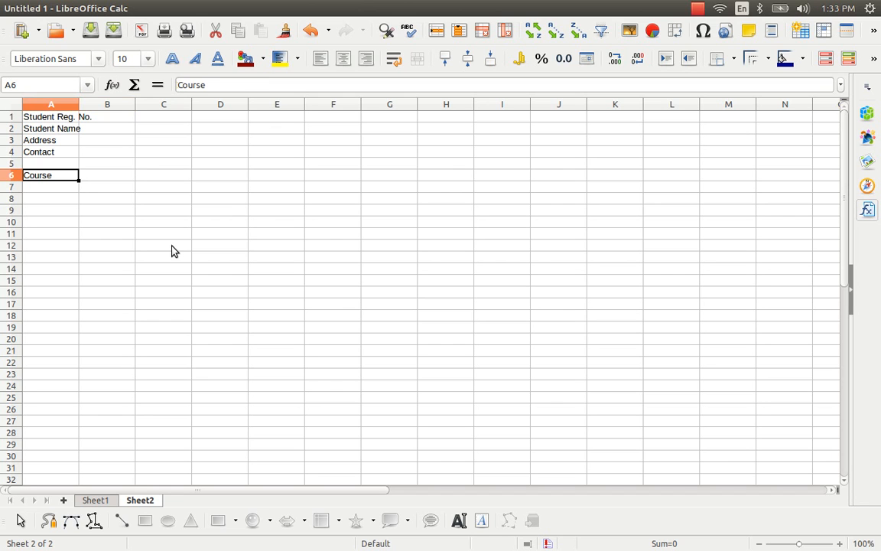
pyautogui.press('F2')
pyautogui.write('Name')
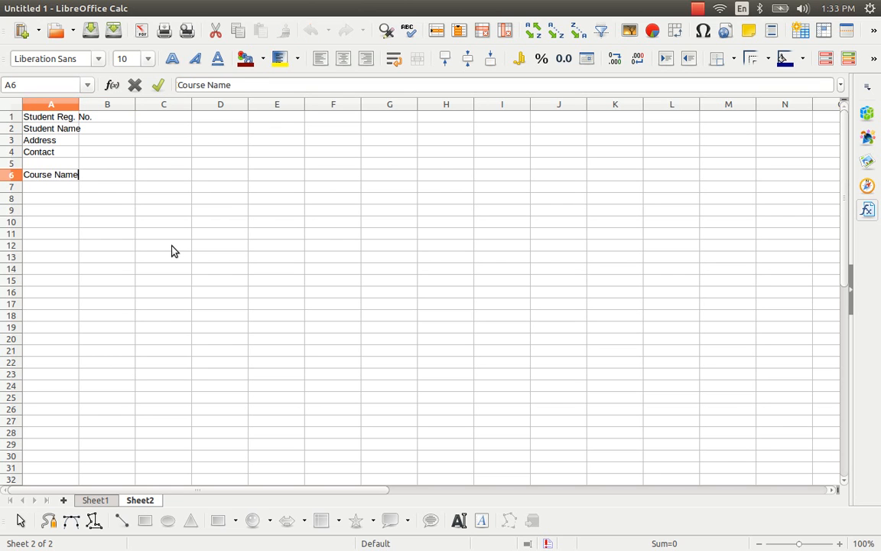
pyautogui.press('Return')
pyautogui.press('Up')
# Enter the column headings "Marks" in cell B6 and "Grade" in cell C6
pyautogui.press('Right')
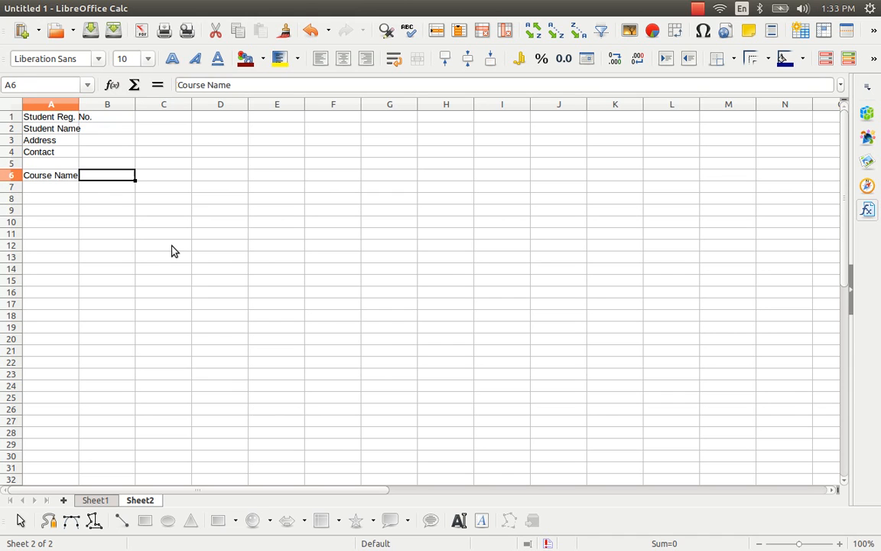
pyautogui.write('M')
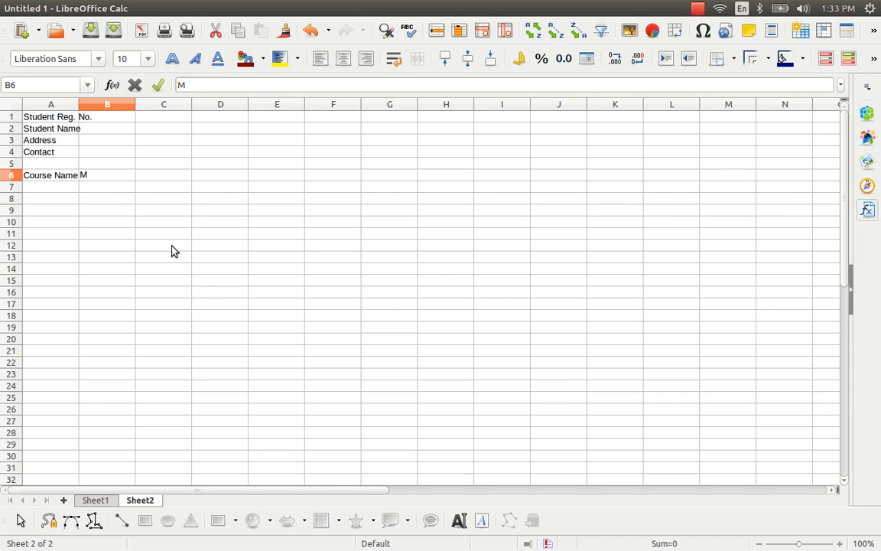
pyautogui.write('arks')
pyautogui.press('Tab')
pyautogui.write('Grade')
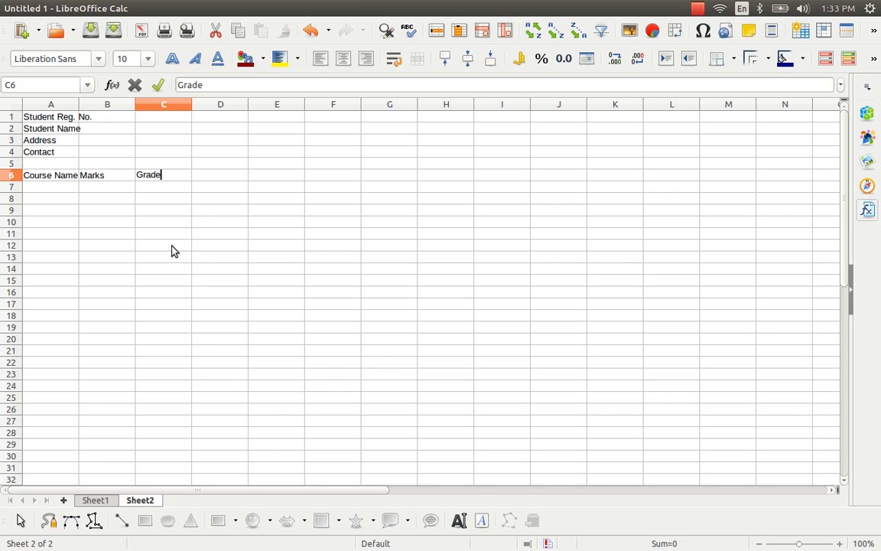
pyautogui.press('Left')
pyautogui.press('Left')
pyautogui.hotkey('shift', 'Right')
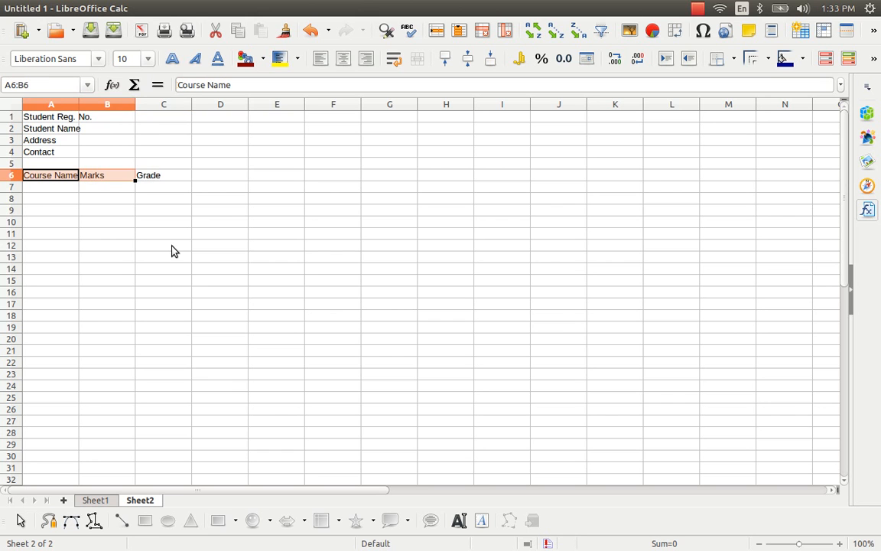
pyautogui.hotkey('shift', 'Right')
pyautogui.hotkey('shift', 'Down')
pyautogui.hotkey('shift', 'Down')
pyautogui.hotkey('shift', 'Down')
pyautogui.press('Up')
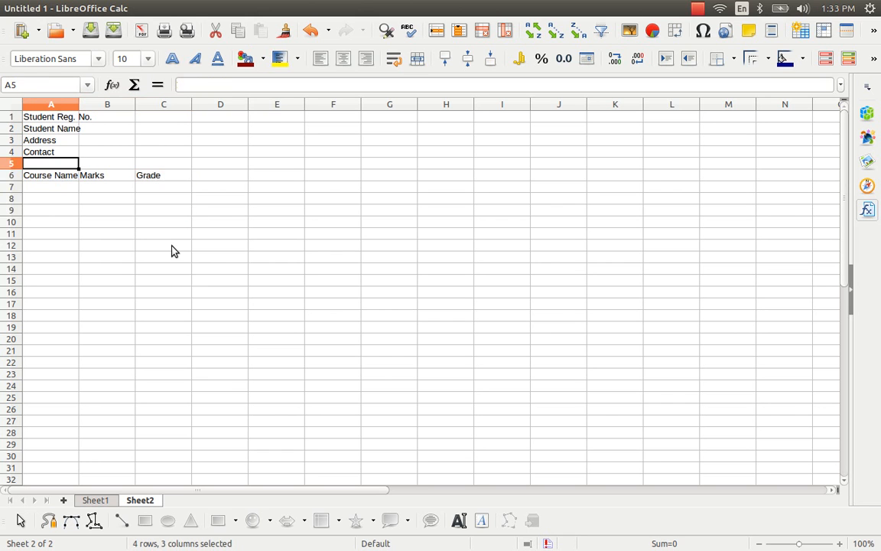
# Enter the course names T1 in cell A7 and T2 in cell A8
pyautogui.press('Down')
pyautogui.press('Down')
pyautogui.write('T1')
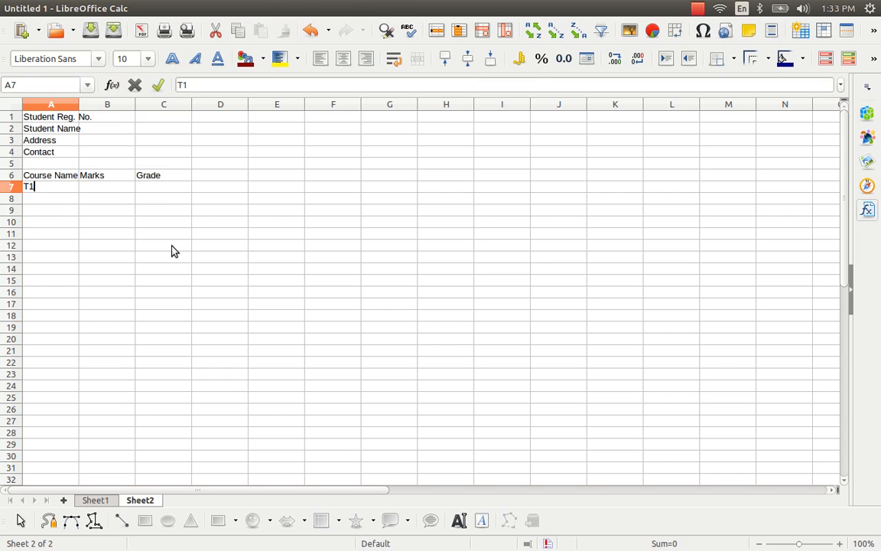
pyautogui.press('Return')
pyautogui.press('Up')
pyautogui.press('Down')
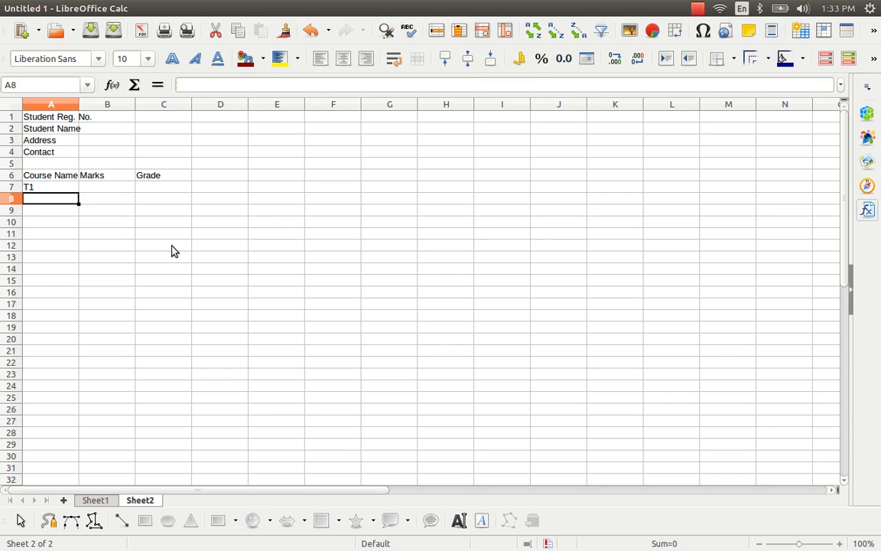
pyautogui.write('T2')
pyautogui.press('Return')
# Extend the T1, T2 series in column A down to T5 in cell A11
pyautogui.press('Up')
pyautogui.hotkey('shift', 'Up')
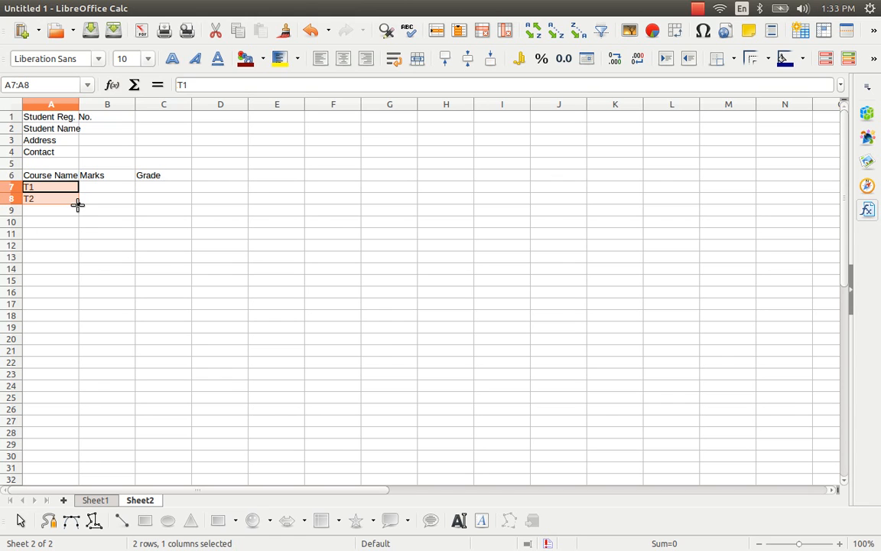
pyautogui.moveTo(79, 203); pyautogui.dragTo(77, 238)
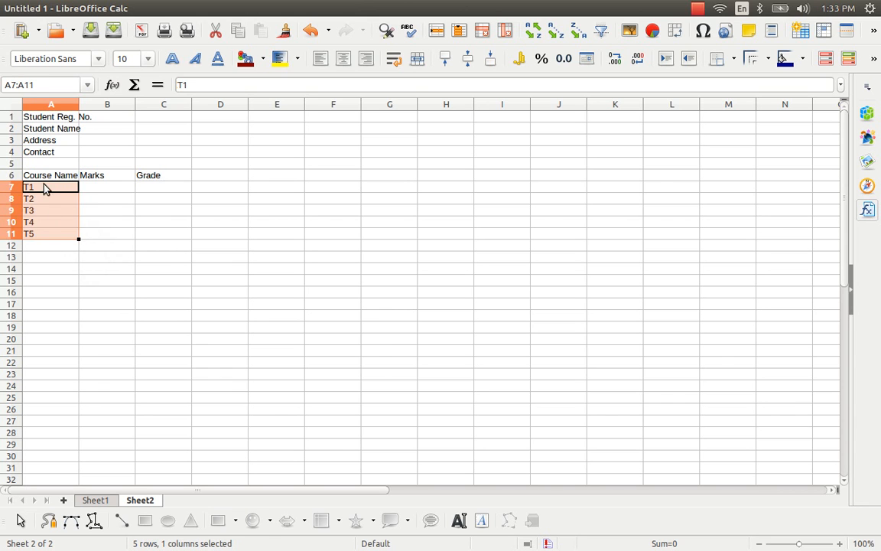
pyautogui.click(44, 189)
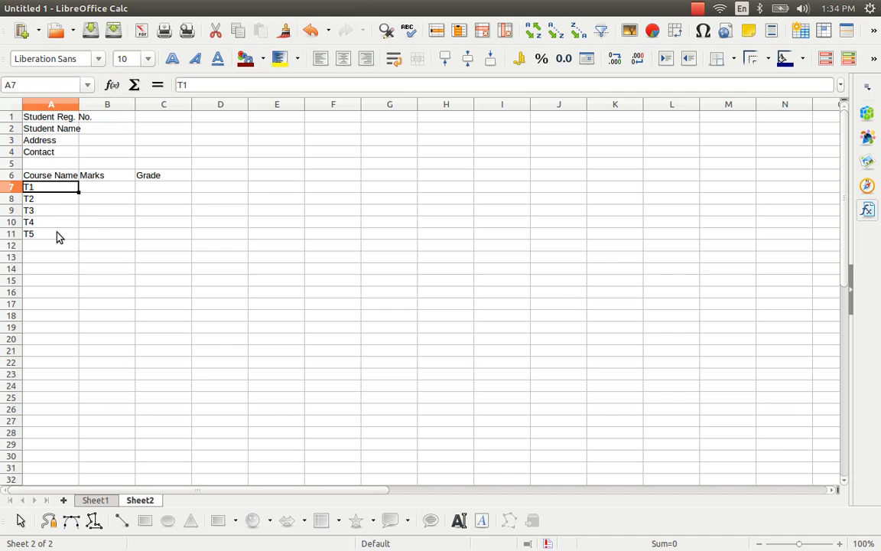
pyautogui.click(110, 186)
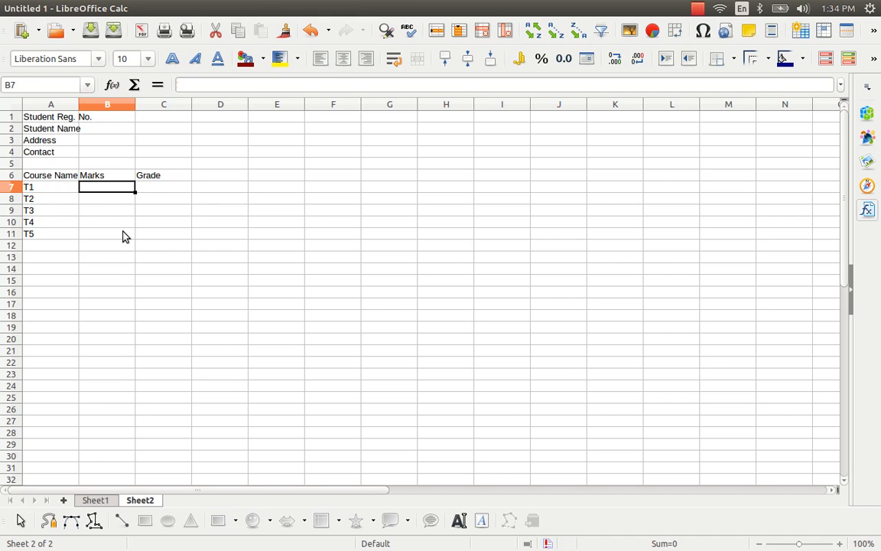
pyautogui.click(162, 189)
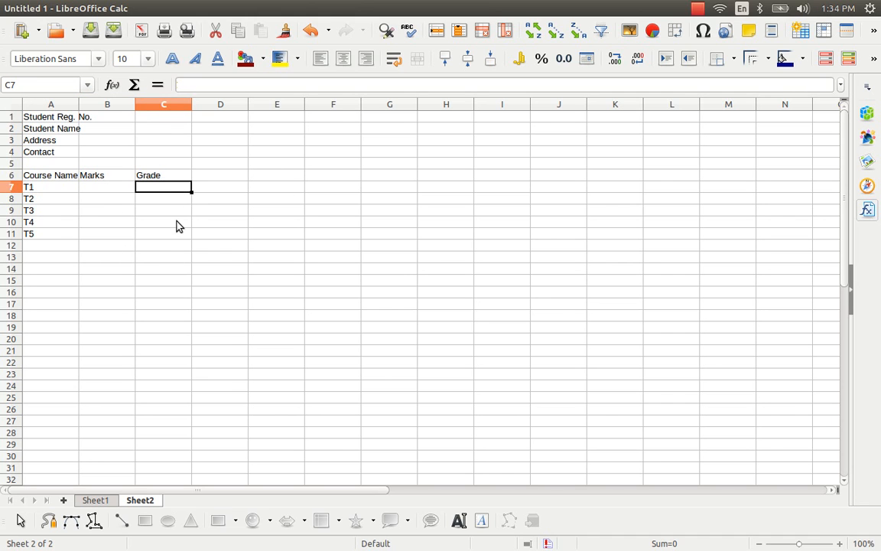
# Select the whole student record form, range A1:C11
pyautogui.click(39, 119)
pyautogui.hotkey('shift', 'space')
pyautogui.press('Left')
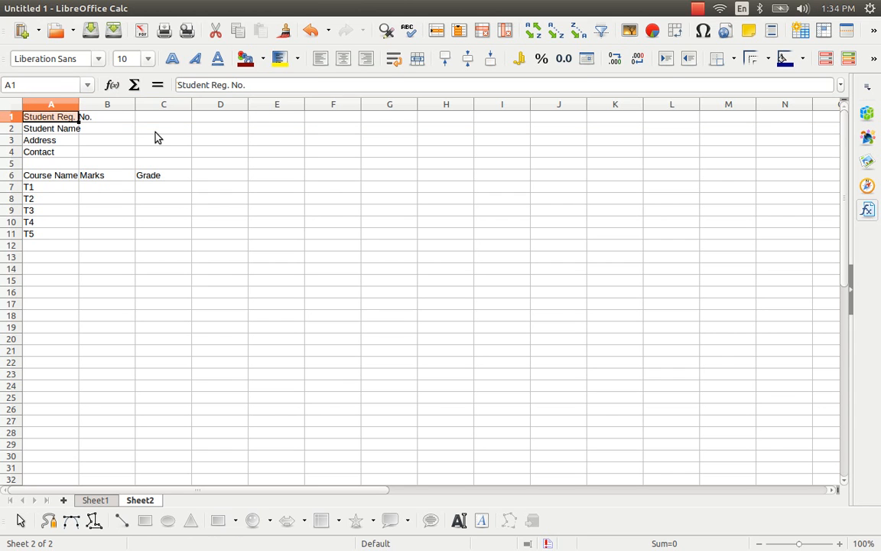
pyautogui.hotkey('shift', 'Right')
pyautogui.hotkey('shift', 'Right')
pyautogui.hotkey('shift', 'Down')
pyautogui.hotkey('shift', 'Down')
pyautogui.hotkey('shift', 'Down')
pyautogui.hotkey('shift', 'Down')
pyautogui.hotkey('shift', 'Down')
pyautogui.hotkey('shift', 'Down')
pyautogui.hotkey('shift', 'Down')
pyautogui.hotkey('shift', 'Down')
pyautogui.hotkey('shift', 'Down')
pyautogui.hotkey('shift', 'Down')
pyautogui.hotkey('ctrl', 'shift', 'Down')
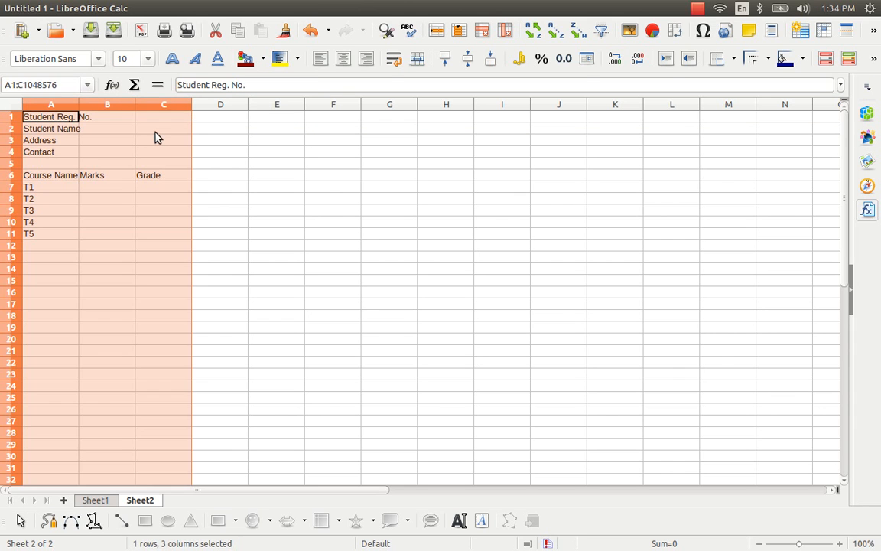
pyautogui.hotkey('shift', 'Up')
pyautogui.hotkey('shift', 'Up')
pyautogui.hotkey('shift', 'Up')
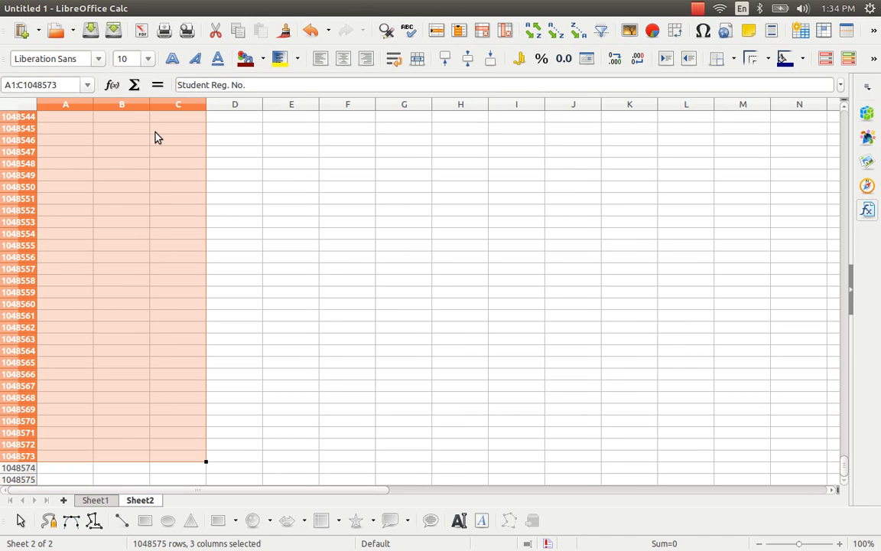
pyautogui.hotkey('ctrl', 'shift', 'Up')
pyautogui.hotkey('shift', 'Up')
pyautogui.hotkey('shift', 'Up')
pyautogui.hotkey('shift', 'Down')
pyautogui.hotkey('shift', 'Down')
pyautogui.hotkey('shift', 'Down')
pyautogui.hotkey('shift', 'Down')
pyautogui.hotkey('shift', 'Down')
pyautogui.hotkey('shift', 'Down')
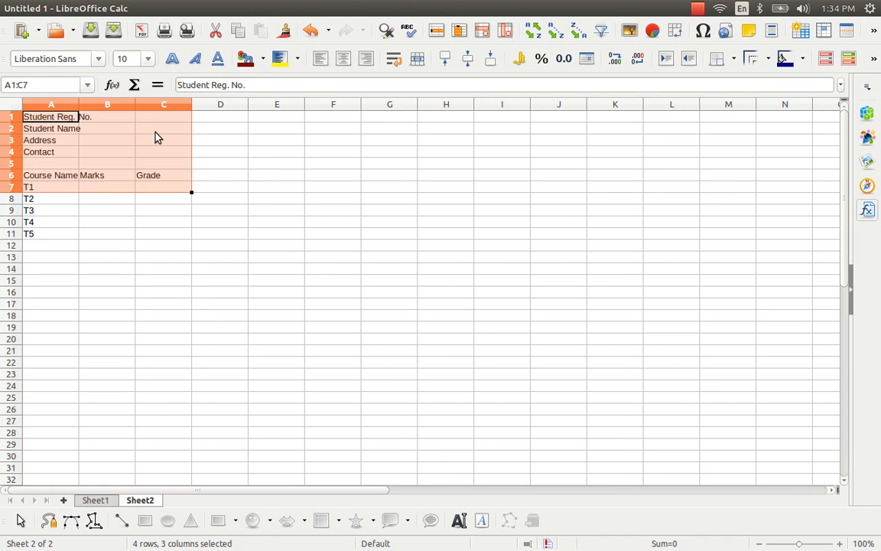
pyautogui.hotkey('shift', 'Down')
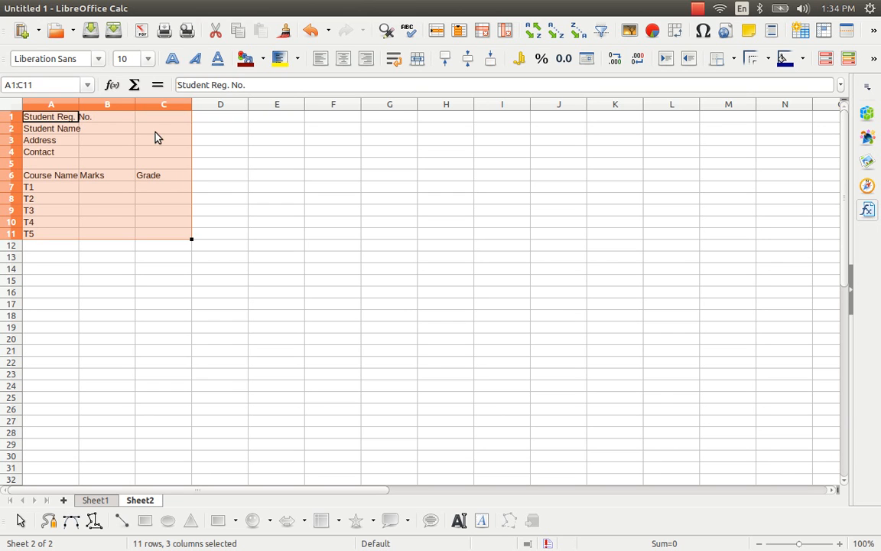
# Switch to LibreOffice Writer by launching it with a new blank text document
pyautogui.press('super+Tab')
pyautogui.press('super+Tab')
pyautogui.press('super+Tab')
pyautogui.press('super+Tab')
pyautogui.press('super+Tab')
pyautogui.press('super+Tab')
pyautogui.press('super+Tab')
pyautogui.press('super+Tab')
pyautogui.press('super+Tab')
pyautogui.press('super+Tab')
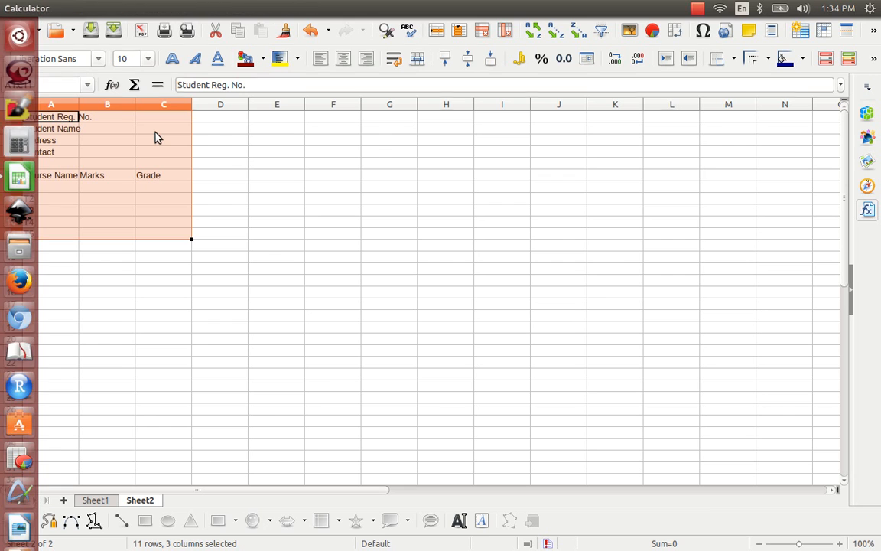
pyautogui.press('Down')
pyautogui.press('Down')
pyautogui.press('Up')
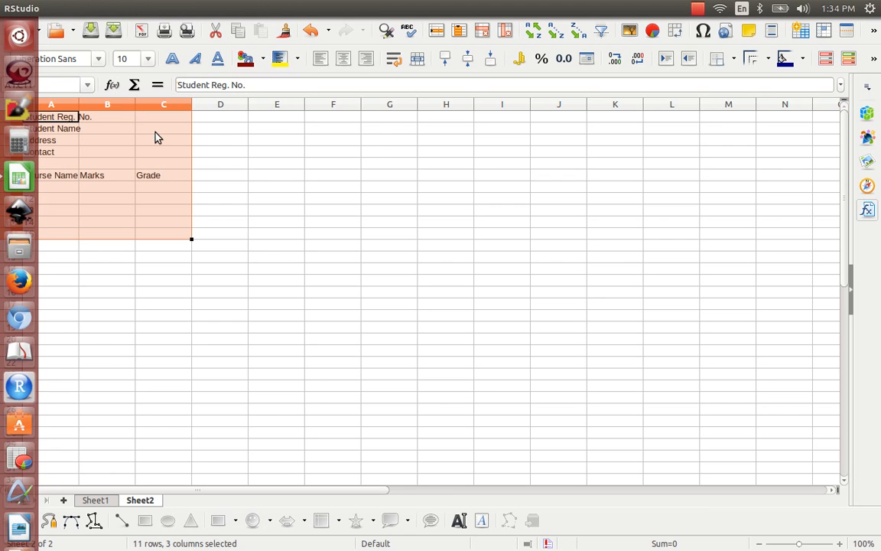
pyautogui.press('Up')
pyautogui.press('Up')
pyautogui.press('Up')
pyautogui.press('Up')
pyautogui.press('Up')
pyautogui.press('Up')
pyautogui.press('Up')
pyautogui.press('Down')
pyautogui.press('Down')
pyautogui.press('Down')
pyautogui.press('Down')
pyautogui.press('Down')
pyautogui.press('Down')
pyautogui.press('Down')
pyautogui.press('Down')
pyautogui.press('Down')
pyautogui.press('Down')
pyautogui.press('Down')
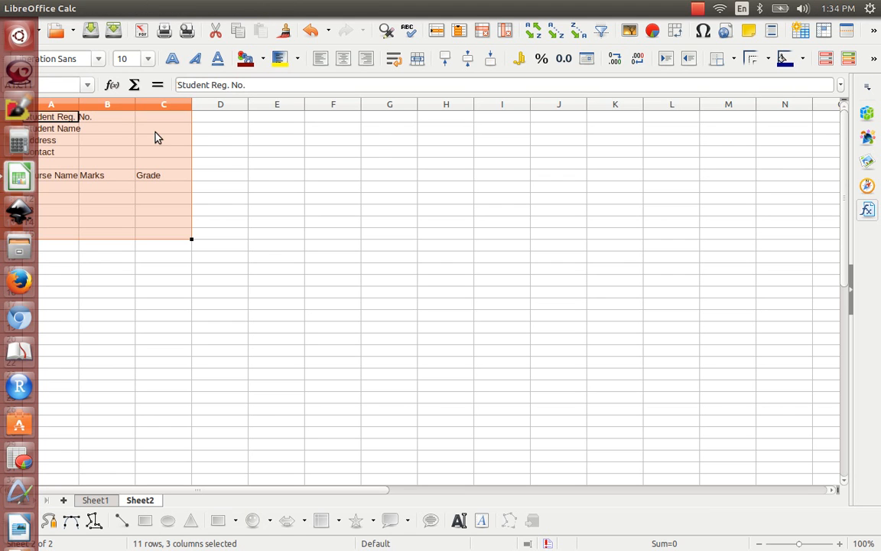
pyautogui.press('Return')
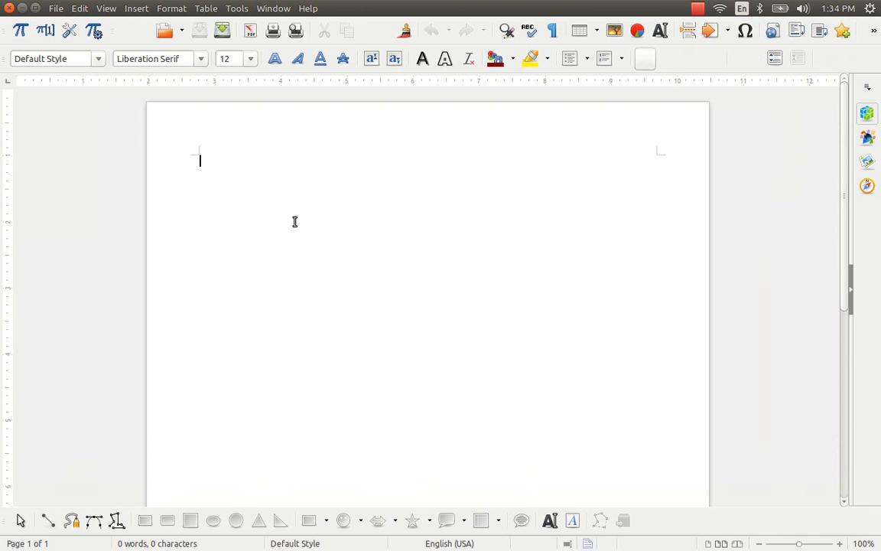
pyautogui.hotkey('alt', 'f')
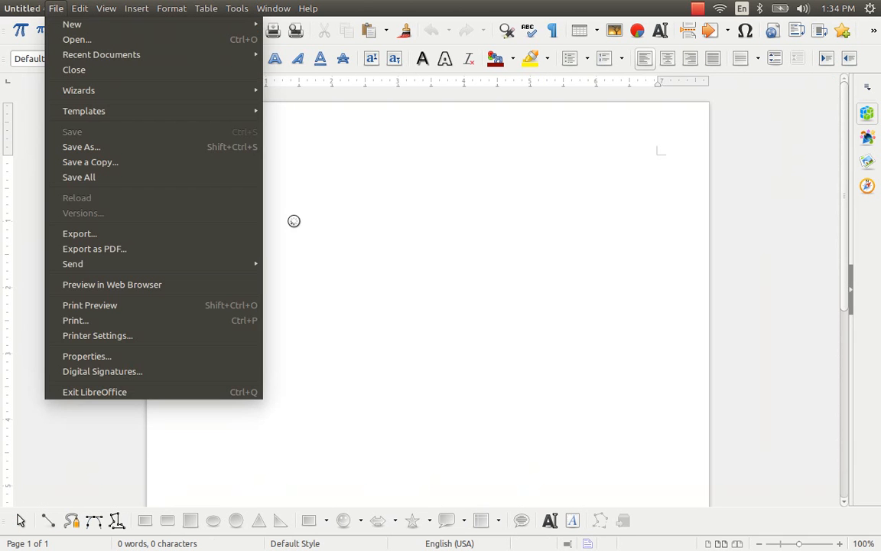
pyautogui.press('o')
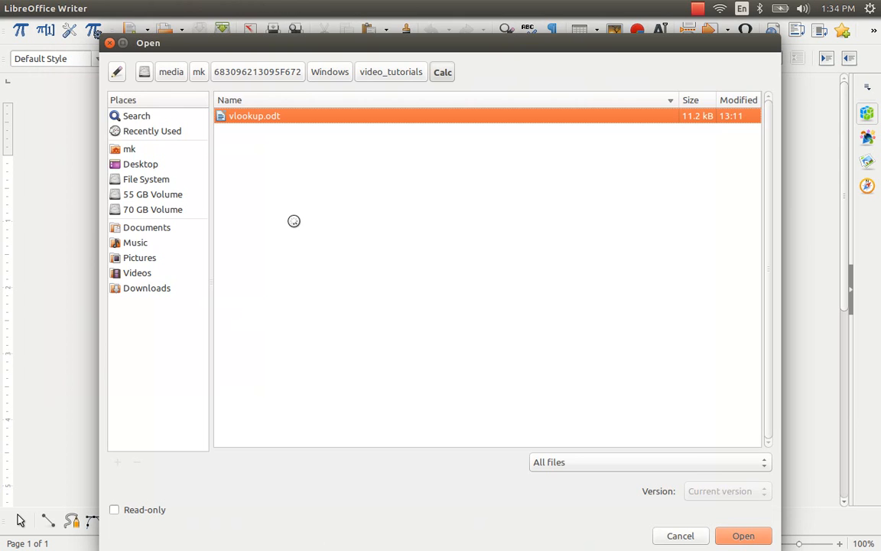
pyautogui.press('Escape')
pyautogui.hotkey('alt', 'o')
pyautogui.press('Down')
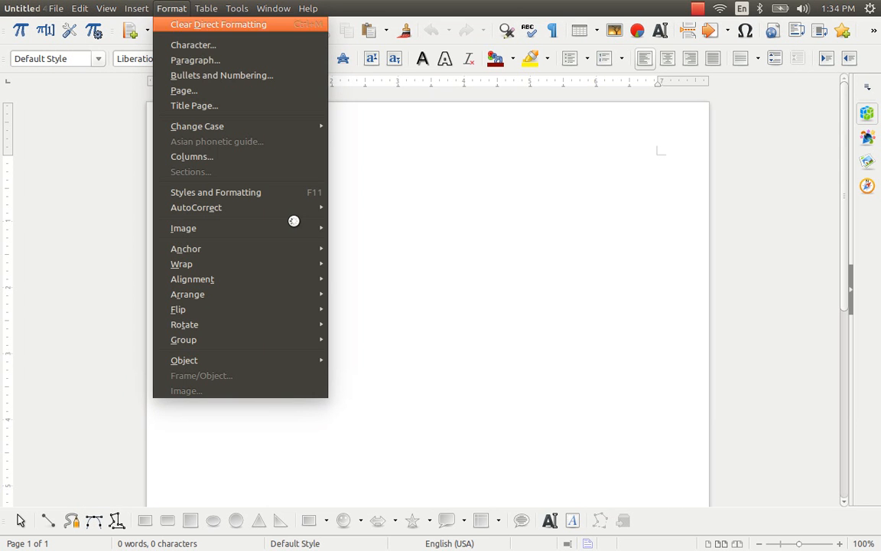
pyautogui.press('Down')
pyautogui.press('Escape')
# Set the page format of the blank document to C6 Envelope
pyautogui.hotkey('alt', 'o')
pyautogui.press('g')
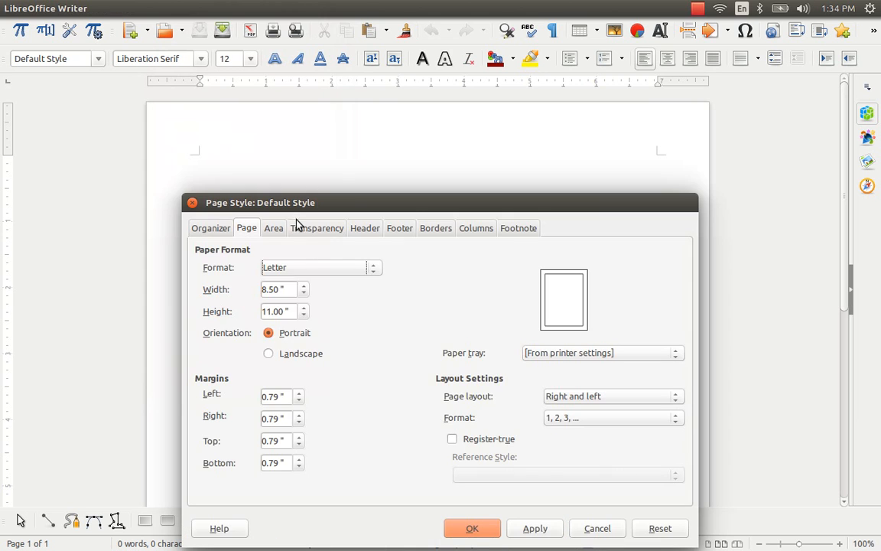
pyautogui.click(355, 269)
pyautogui.scroll(-2, 330, 359)
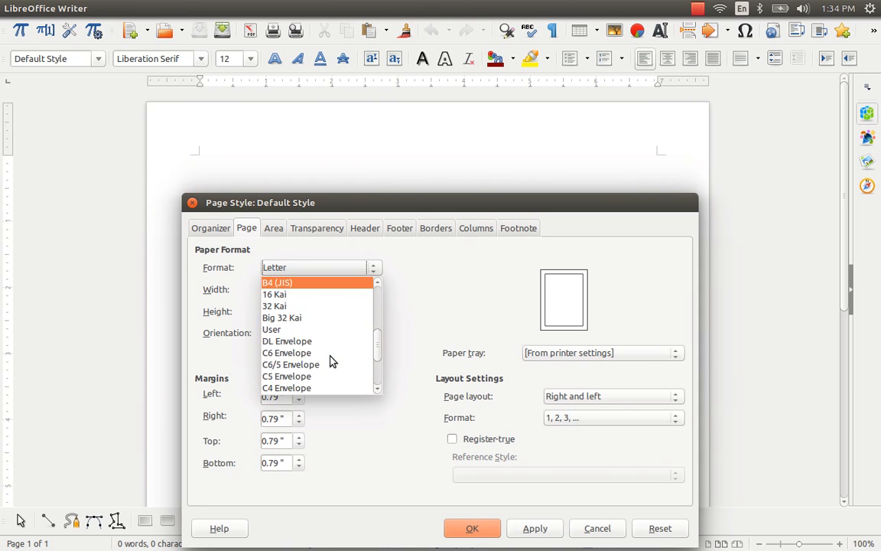
pyautogui.click(324, 355)
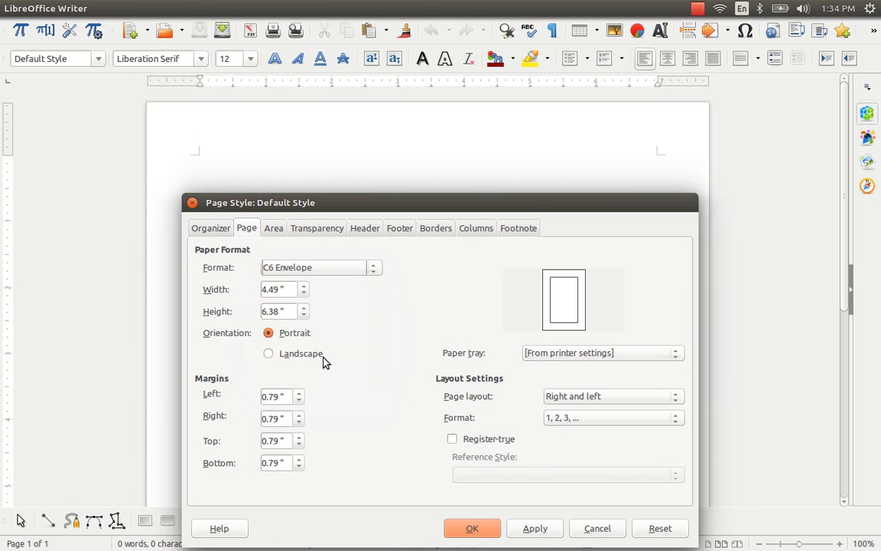
pyautogui.click(476, 531)
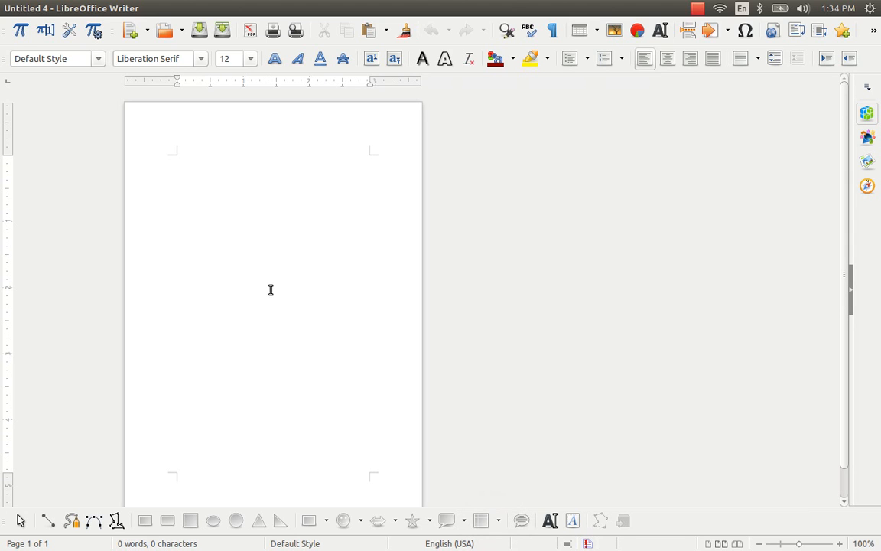
# Draw a square about 3.26 inches wide at the page's top margin and reduce its height to form a flat banner
pyautogui.scroll(-1, 272, 290)
pyautogui.click(190, 520)
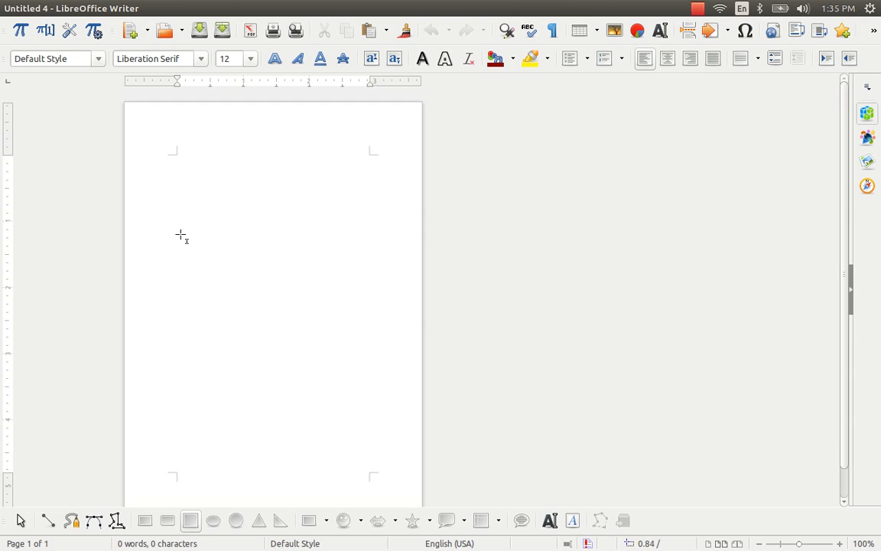
pyautogui.click(170, 155)
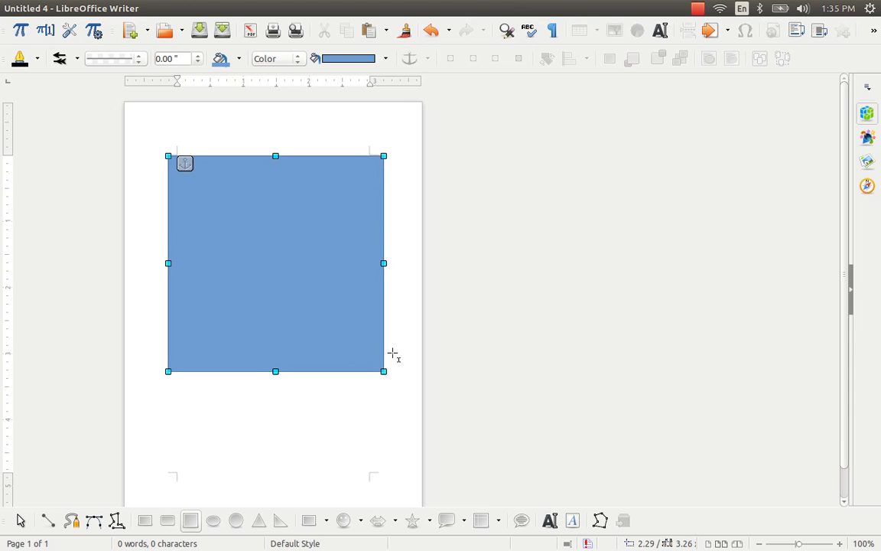
pyautogui.moveTo(383, 371); pyautogui.dragTo(381, 201)
# Change the banner rectangle's area fill to the colour Gray 2 and deselect the shape
pyautogui.rightClick(289, 191)
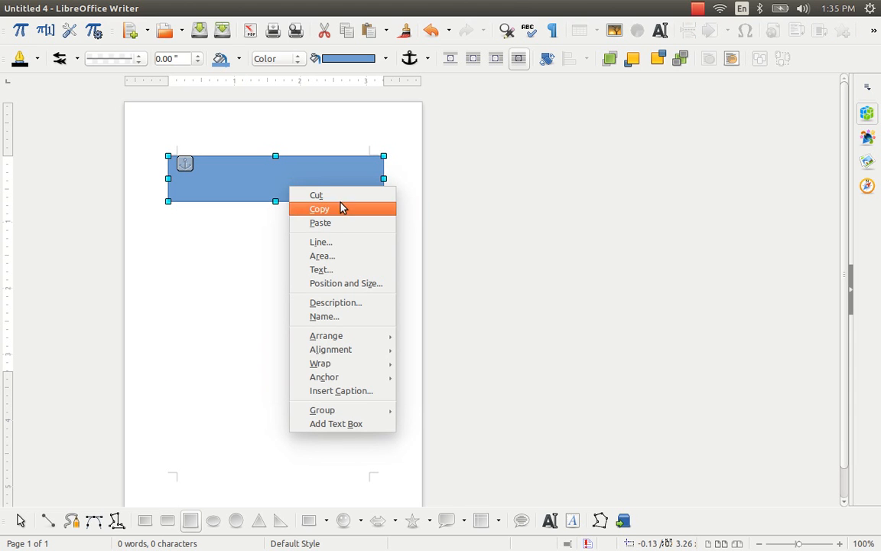
pyautogui.click(342, 257)
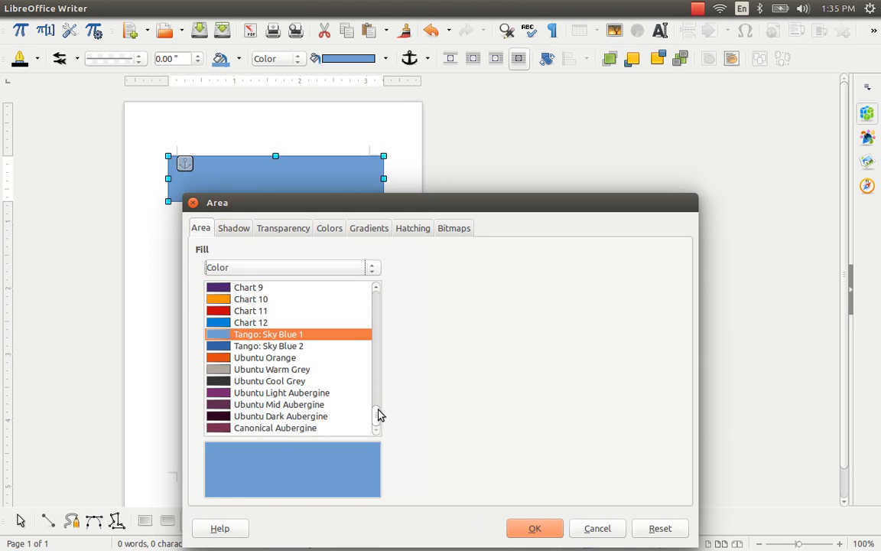
pyautogui.moveTo(379, 413); pyautogui.dragTo(376, 287)
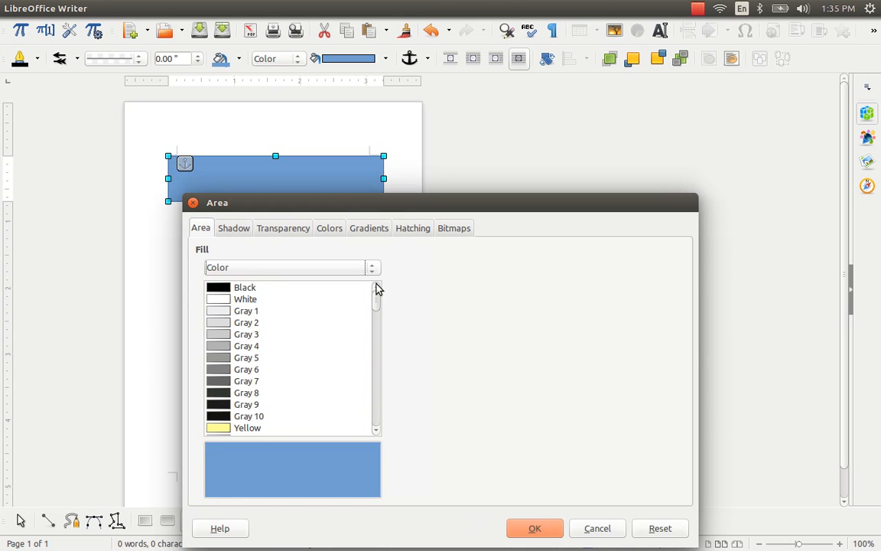
pyautogui.click(222, 323)
pyautogui.click(535, 529)
pyautogui.press('Return')
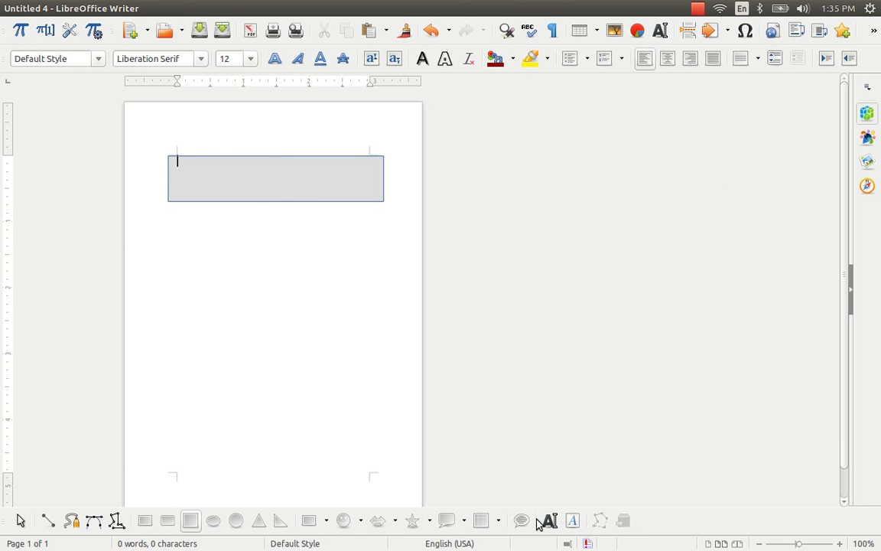
# Draw a text box about 2.18 inches wide over the banner's left part and enter "ABC College" as its first line
pyautogui.click(572, 520)
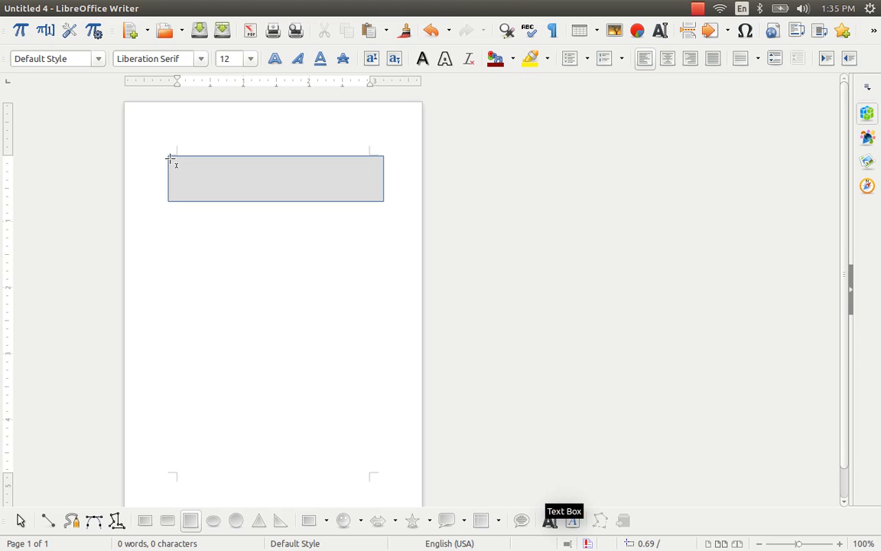
pyautogui.moveTo(169, 157); pyautogui.dragTo(316, 204)
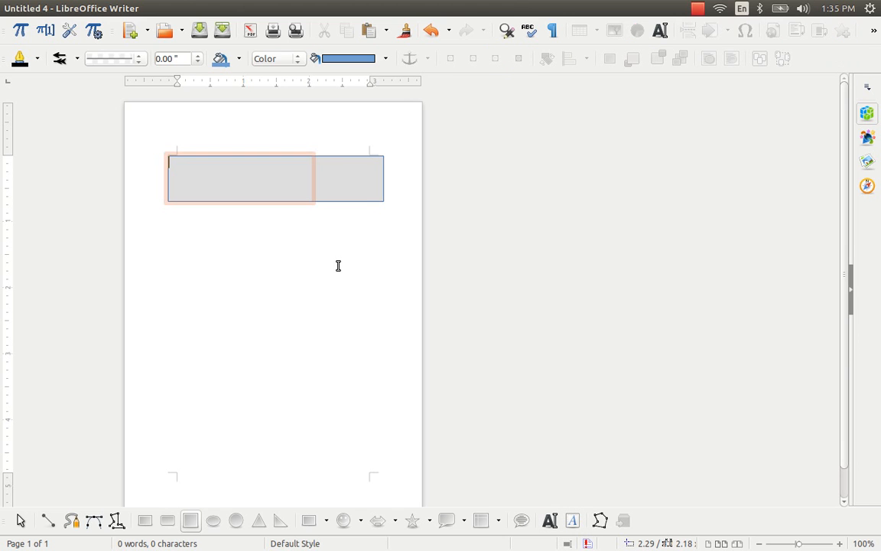
pyautogui.write('ABC')
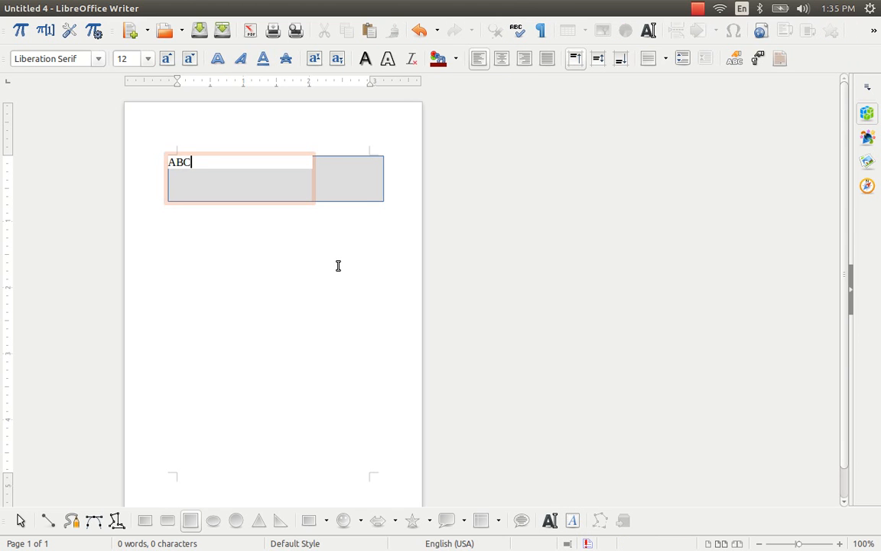
pyautogui.write(' College')
pyautogui.press('Return')
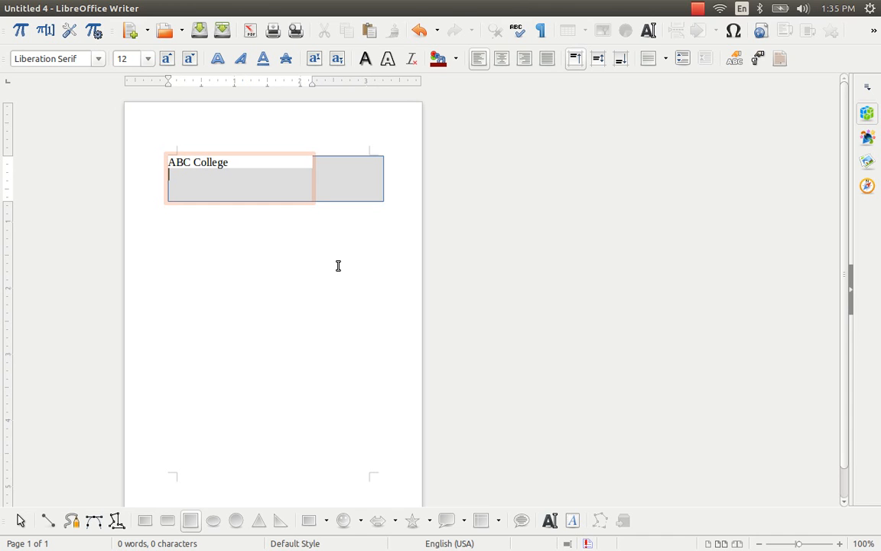
# Write the college's address line with city, ##### as postal code placeholder, state and country below the name
pyautogui.write('Hyderabad, ')
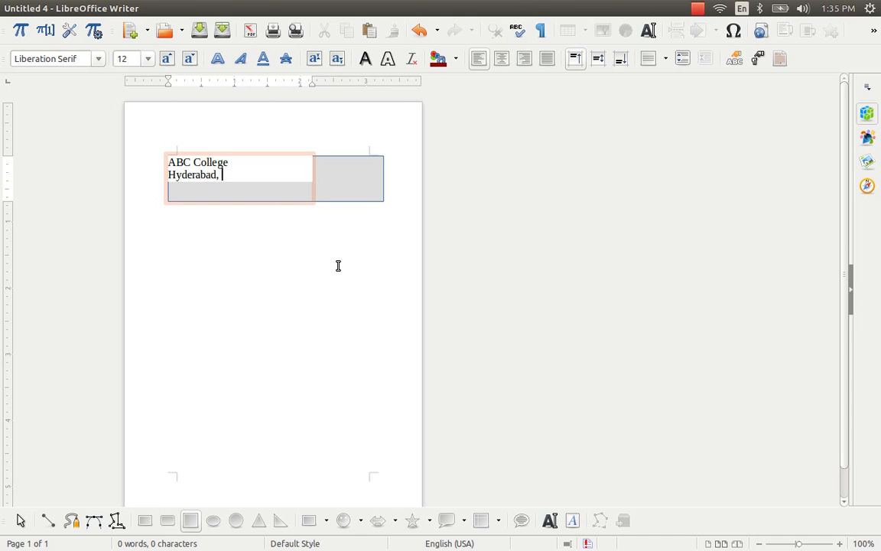
pyautogui.write('India')
pyautogui.write(' - ')
pyautogui.write('#####')
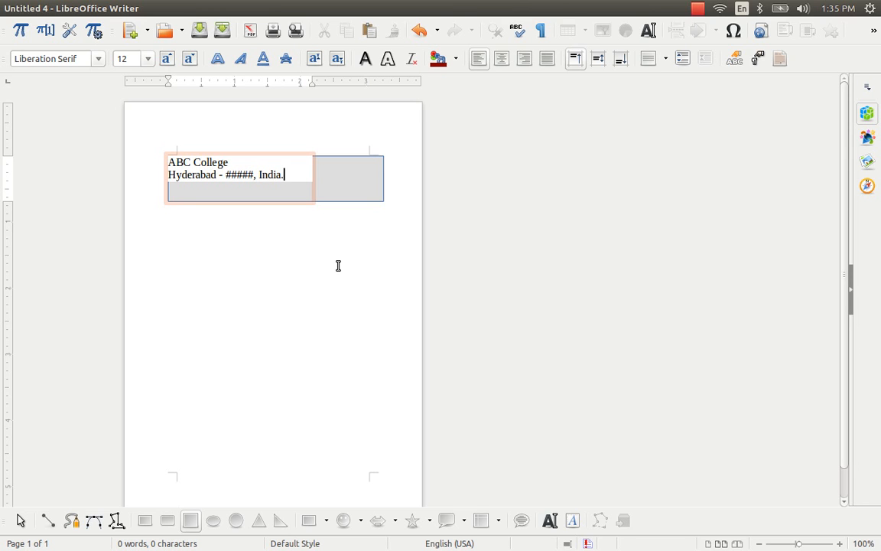
pyautogui.write(', Telangana,')
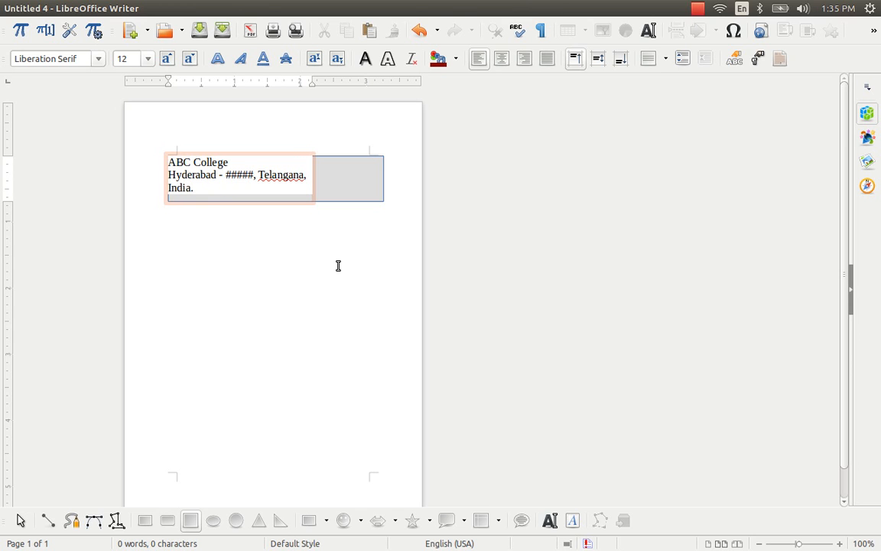
# Add a line below the address starting with "Phone:" and followed by a placeholder number made of # signs
pyautogui.press('End')
pyautogui.press('Return')
pyautogui.write('Phone')
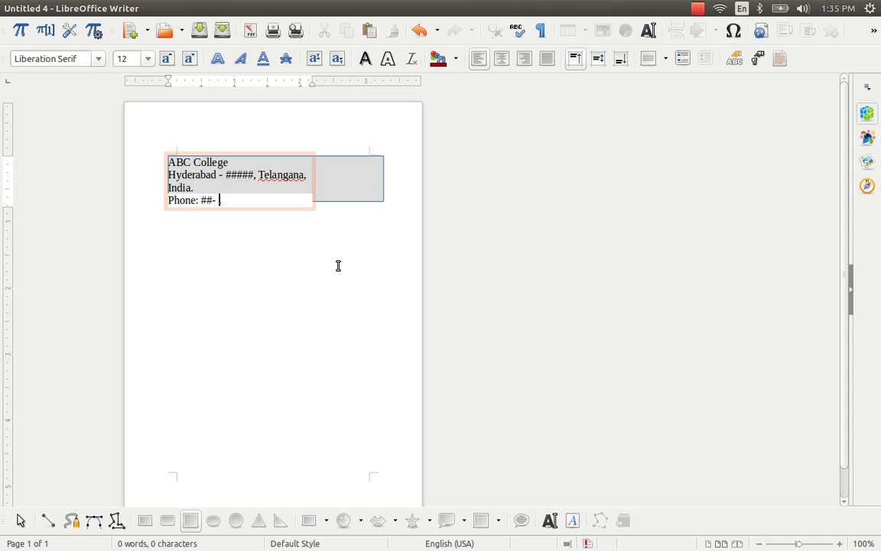
pyautogui.write(': ##-##- ###.')
# Set all the text in the banner's text box to font size 10
pyautogui.hotkey('ctrl', 'a')
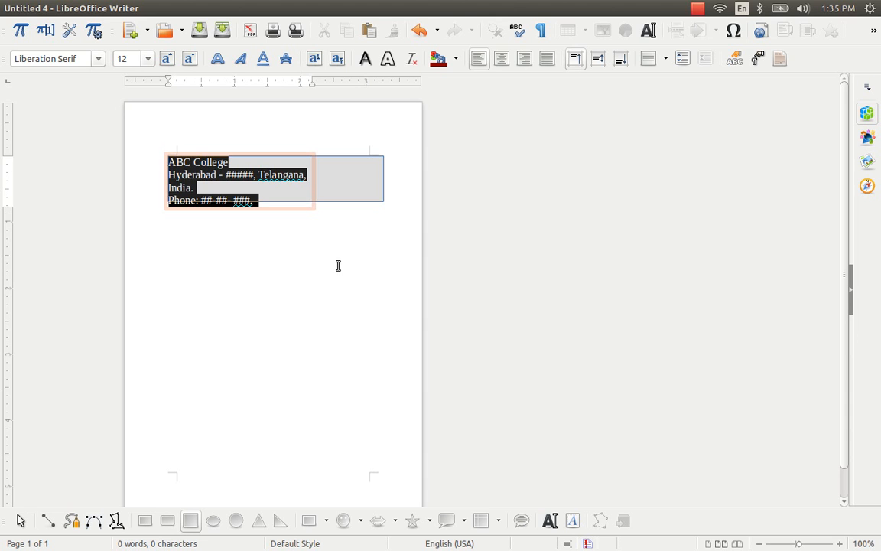
pyautogui.click(148, 59)
pyautogui.click(124, 98)
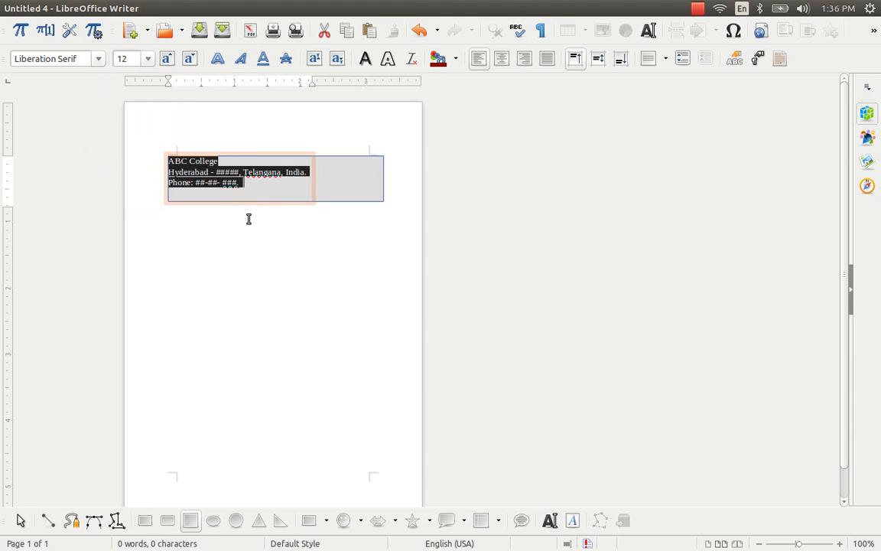
# Format the "ABC College" line in the Rockwell font at size 18
pyautogui.click(283, 157)
pyautogui.hotkey('shift', 'Home')
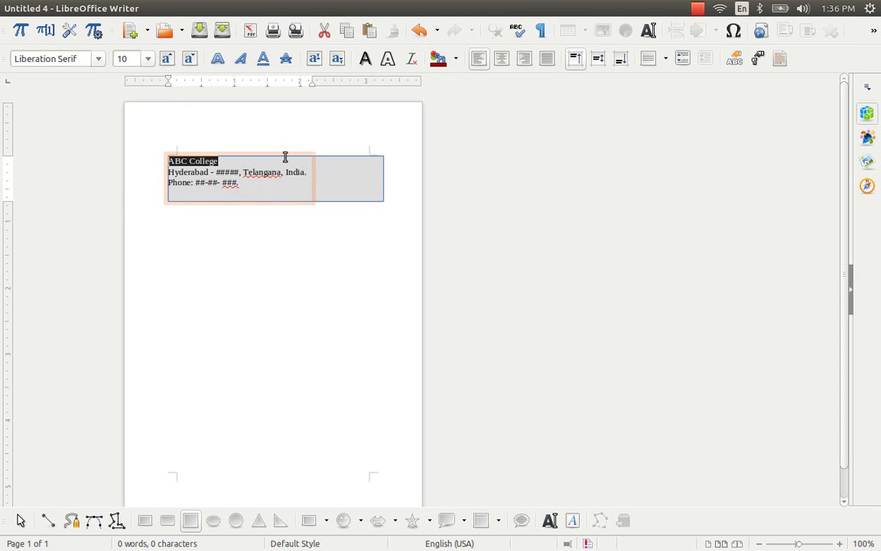
pyautogui.click(72, 55)
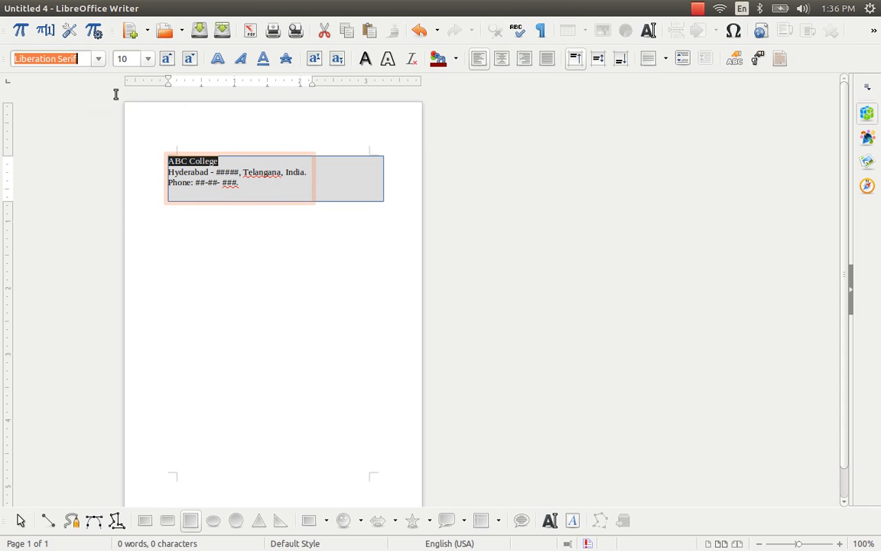
pyautogui.write('Toc')
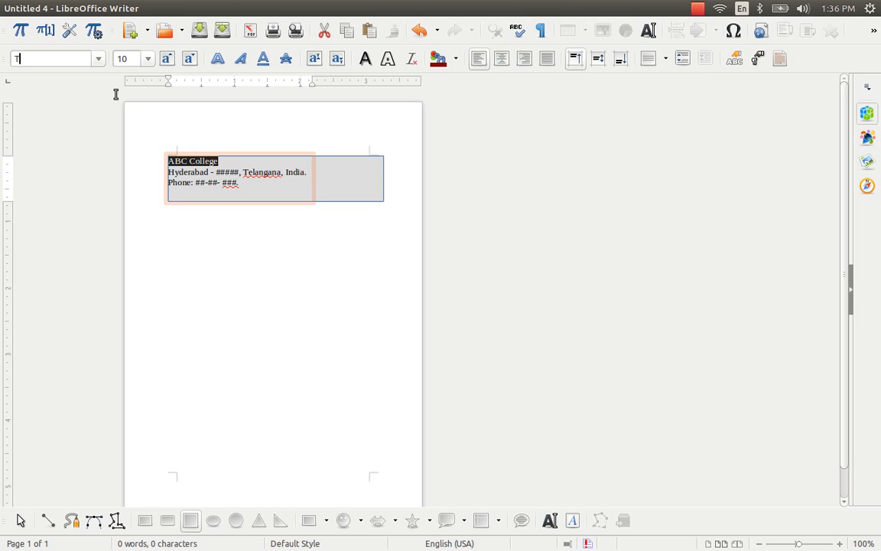
pyautogui.press('BackSpace')
pyautogui.write('Rockwell')
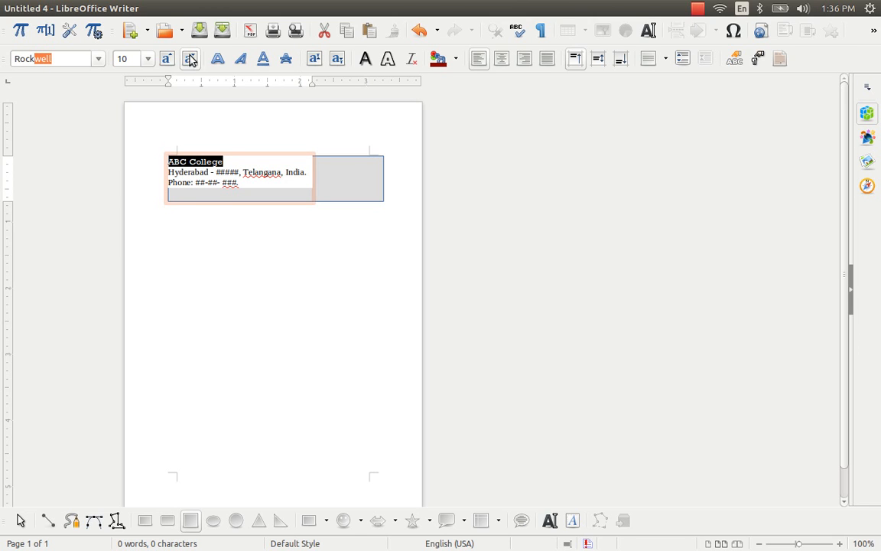
pyautogui.click(147, 59)
pyautogui.scroll(-2, 128, 144)
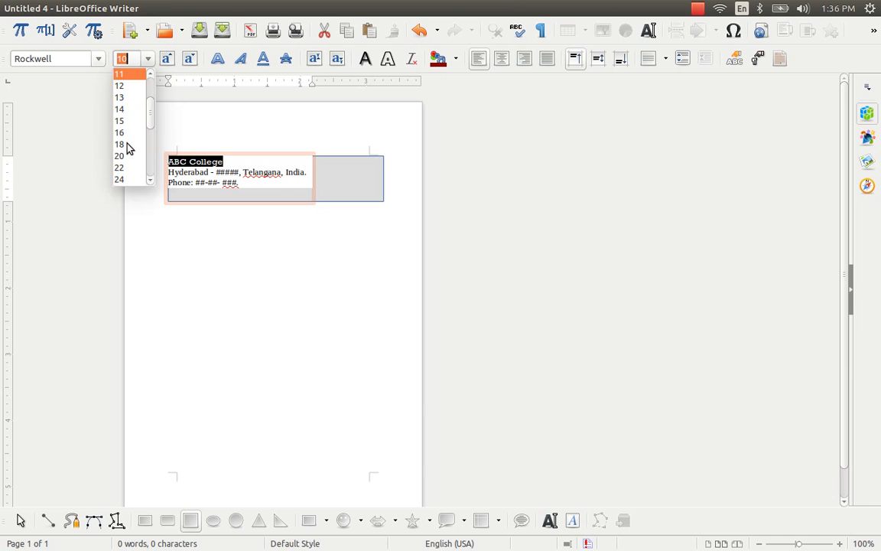
pyautogui.click(128, 144)
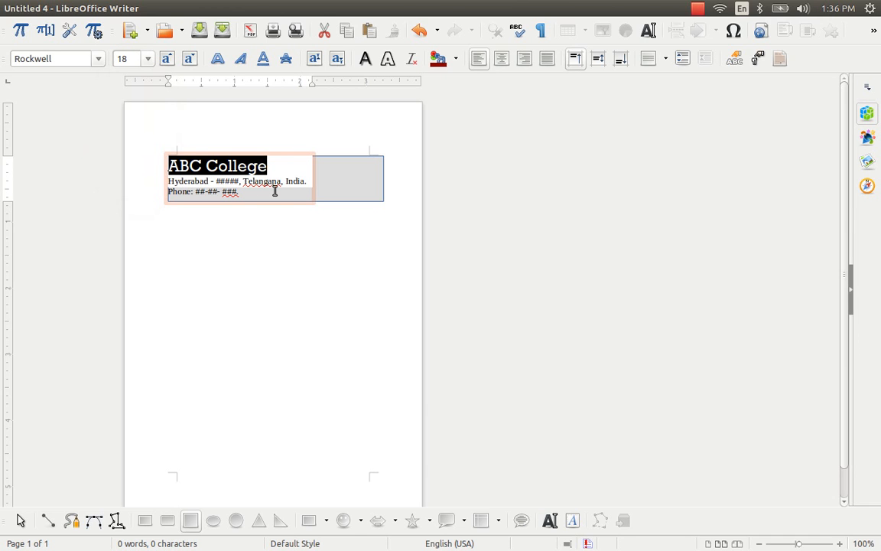
# Make the "ABC College" line bold and colour it dark blue
pyautogui.hotkey('ctrl', 'b')
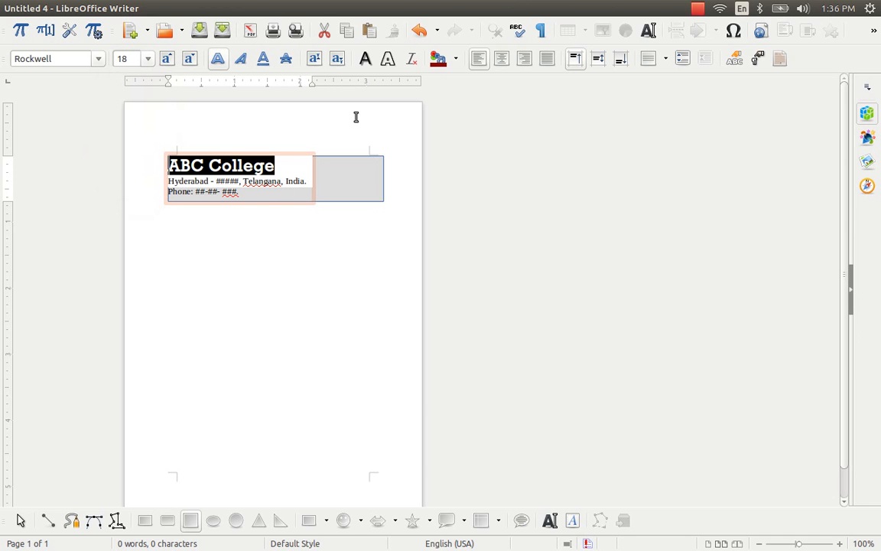
pyautogui.click(454, 60)
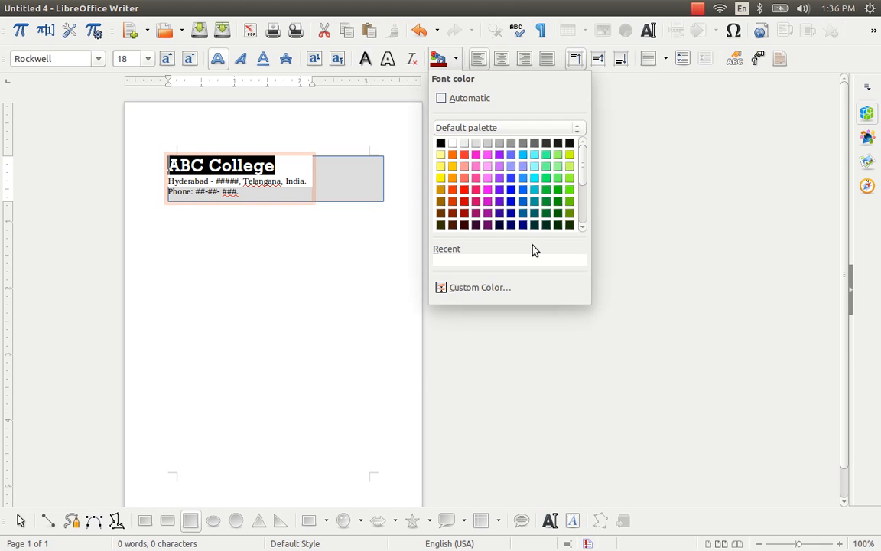
pyautogui.click(510, 200)
pyautogui.click(277, 190)
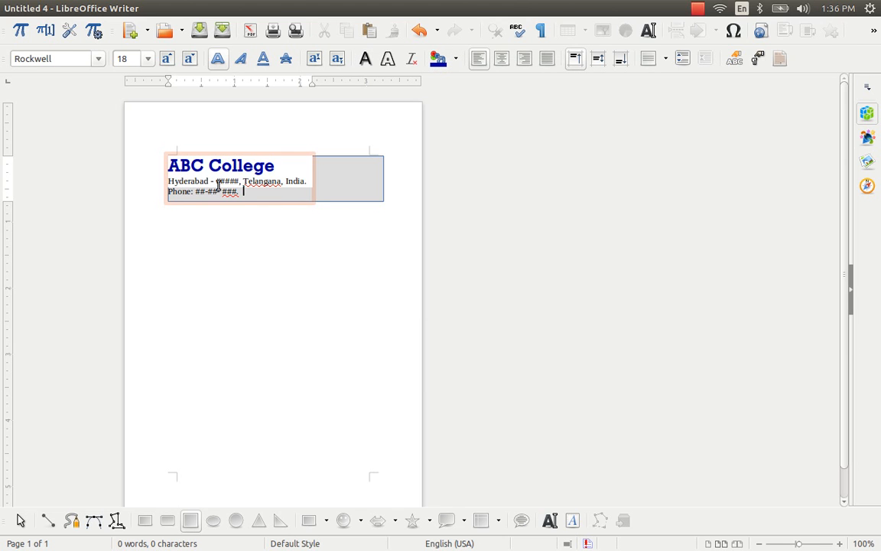
# Set the address and phone lines to font size 9 and leave the text box
pyautogui.click(173, 182)
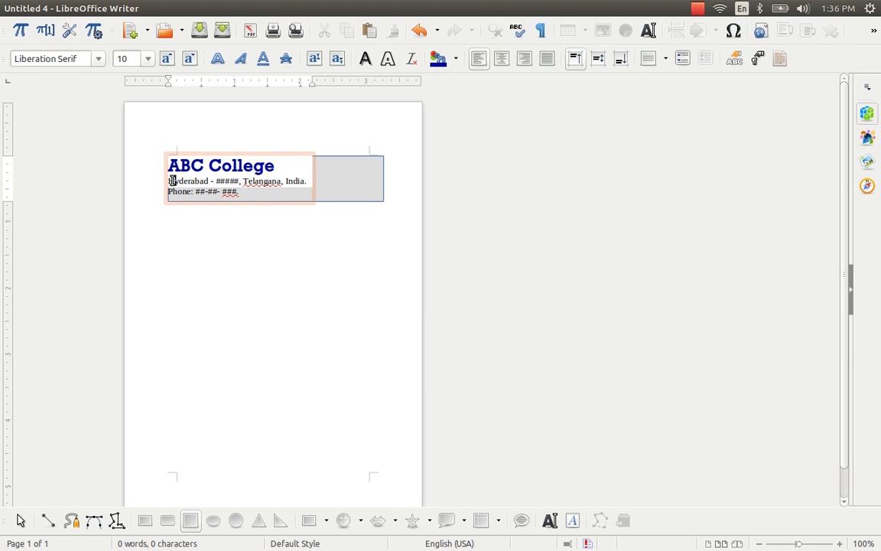
pyautogui.keyDown('shift'); pyautogui.click(266, 201); pyautogui.keyUp('shift')
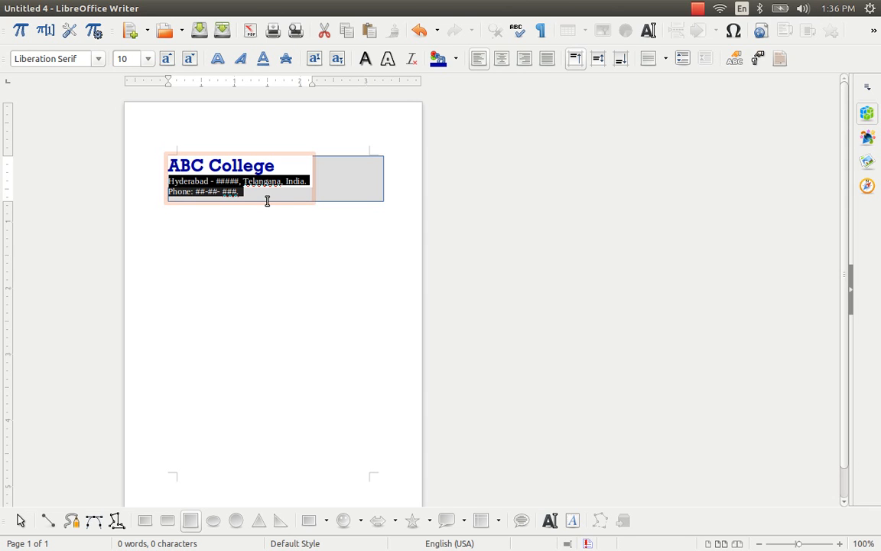
pyautogui.click(148, 59)
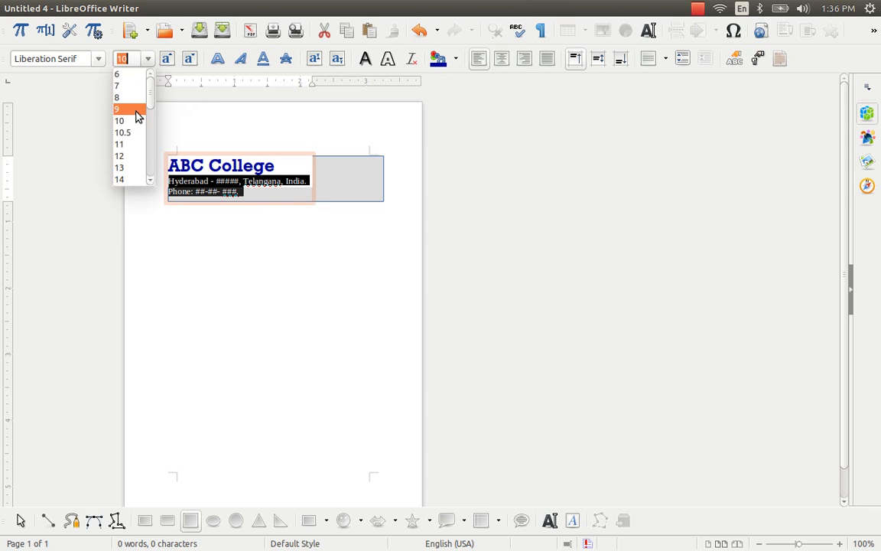
pyautogui.click(135, 111)
pyautogui.click(315, 188)
pyautogui.click(367, 204)
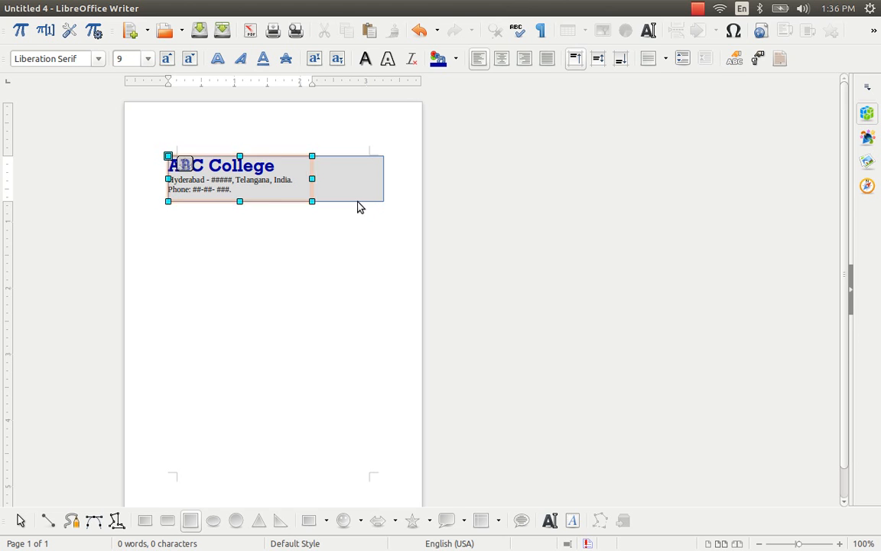
pyautogui.click(361, 205)
# Draw a circle about 0.63 inches wide at the banner's right end and label it "LOGO"
pyautogui.click(234, 520)
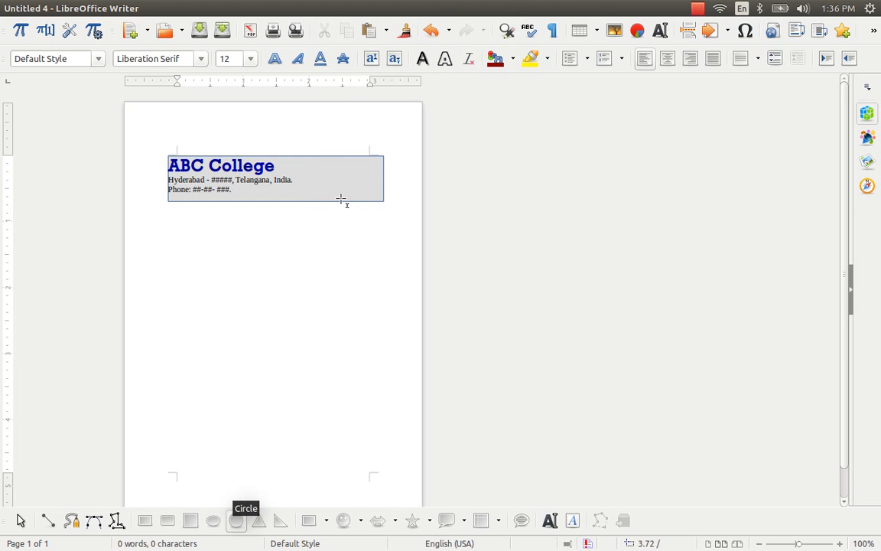
pyautogui.moveTo(330, 166); pyautogui.dragTo(372, 204)
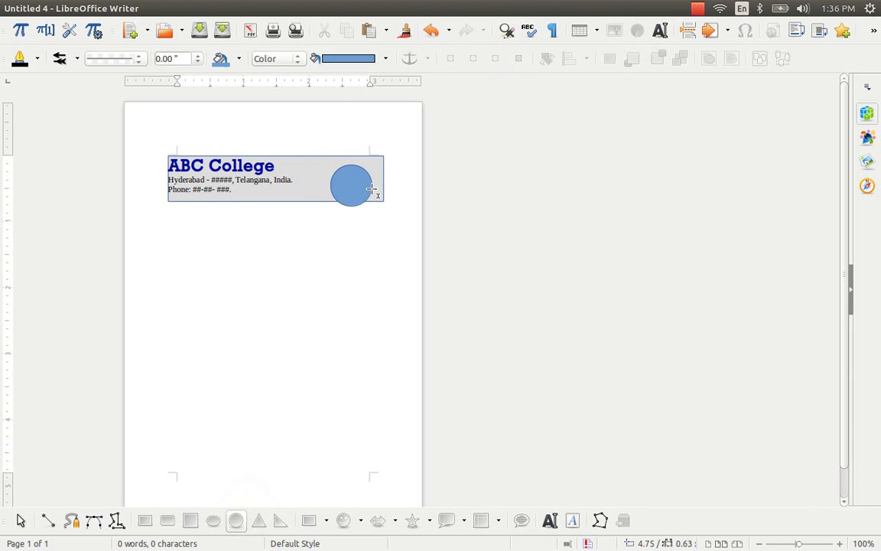
pyautogui.doubleClick(344, 185)
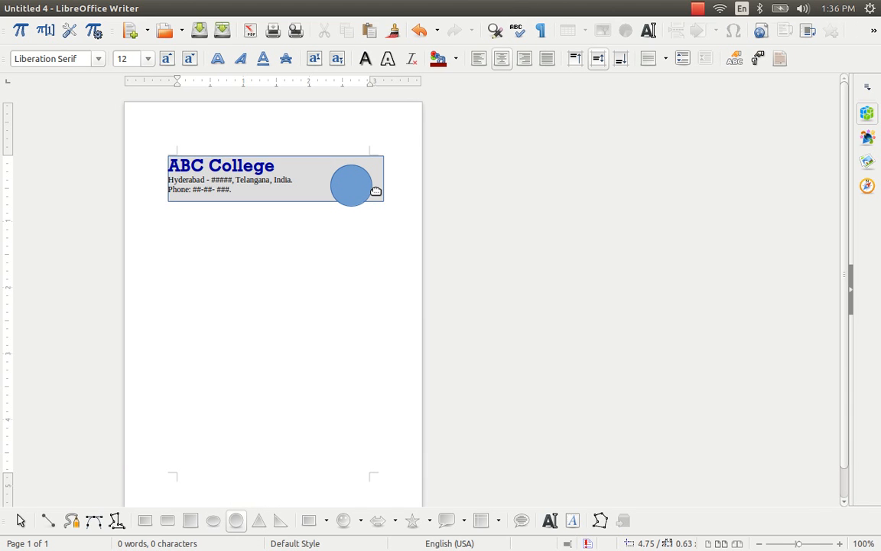
pyautogui.write('LOGO')
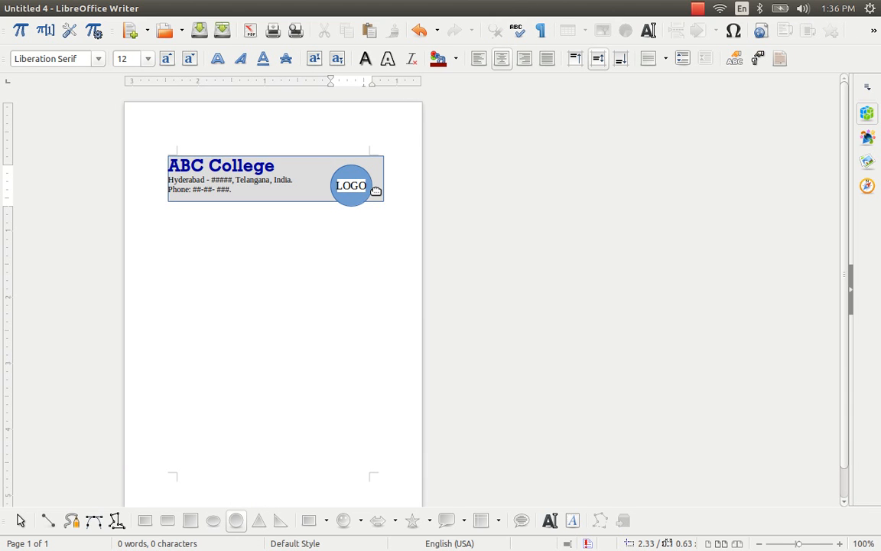
# Set the "LOGO" label in the circle to the Bold font style
pyautogui.hotkey('shift', 'Home')
pyautogui.press('Menu')
pyautogui.press('h')
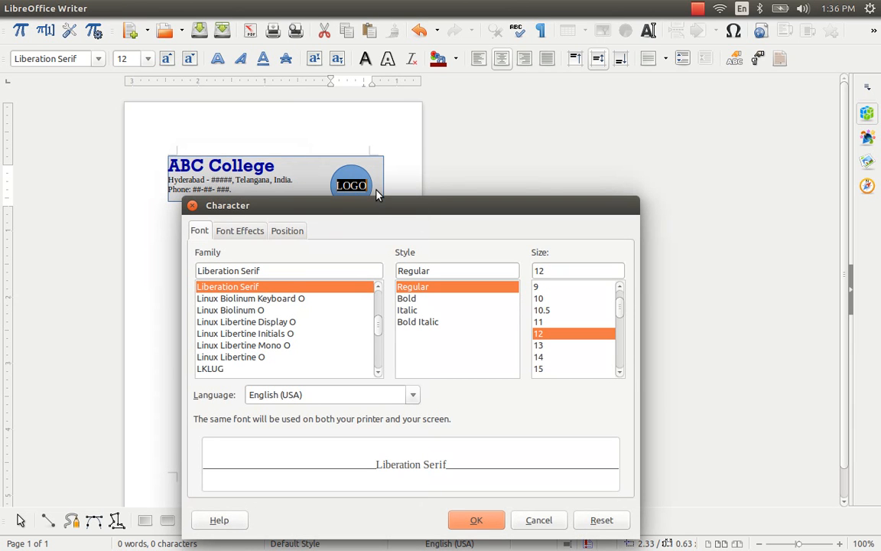
pyautogui.press('Tab')
pyautogui.press('Tab')
pyautogui.press('Return')
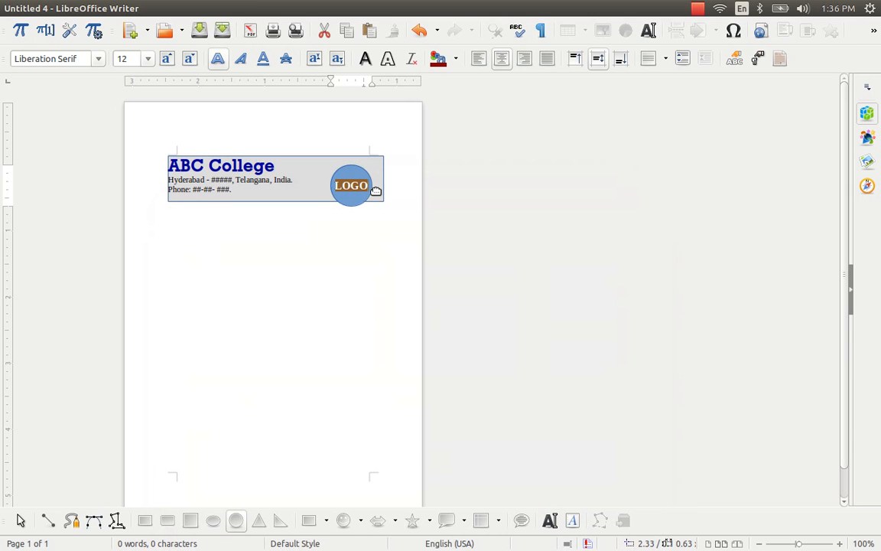
# Move the logo circle slightly up and to the right so it fits within the banner's height
pyautogui.click(361, 170)
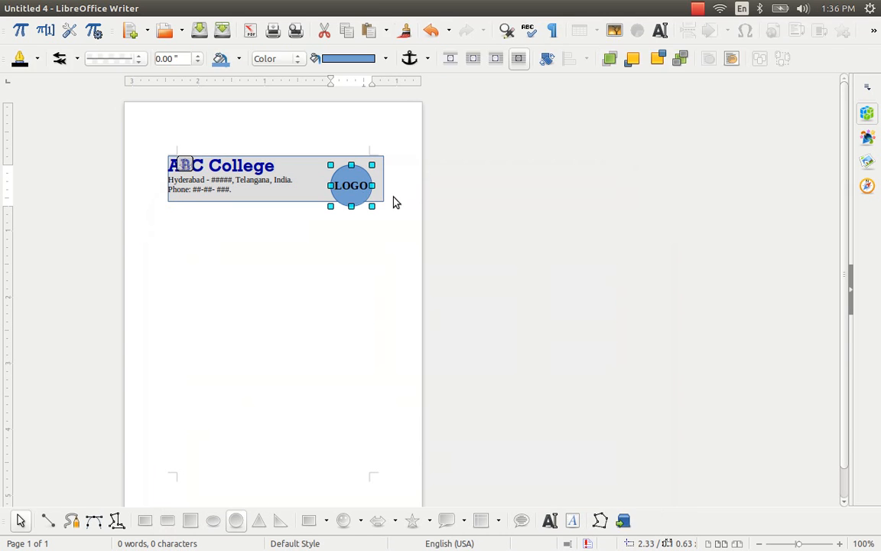
pyautogui.press('Up')
pyautogui.moveTo(366, 150); pyautogui.dragTo(366, 175)
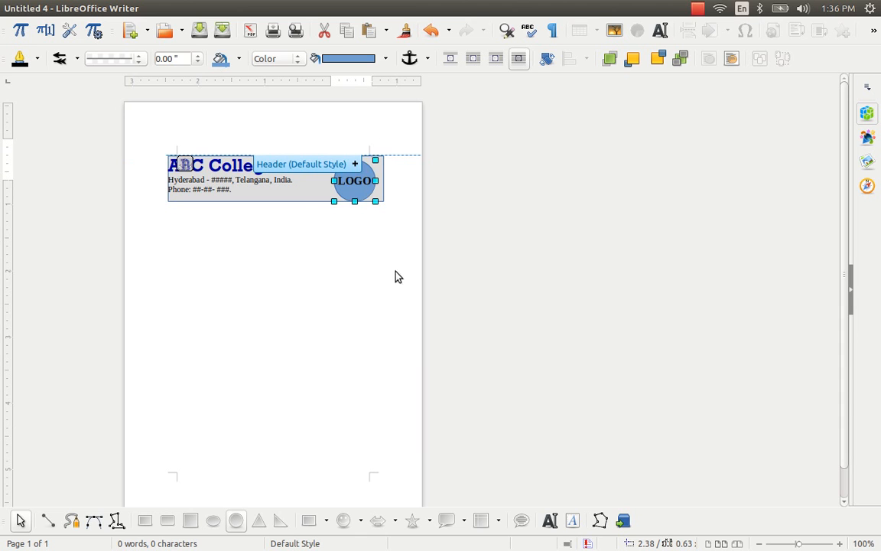
# Shrink the logo circle slightly so it leaves a margin inside the header banner, and deselect it
pyautogui.click(353, 251)
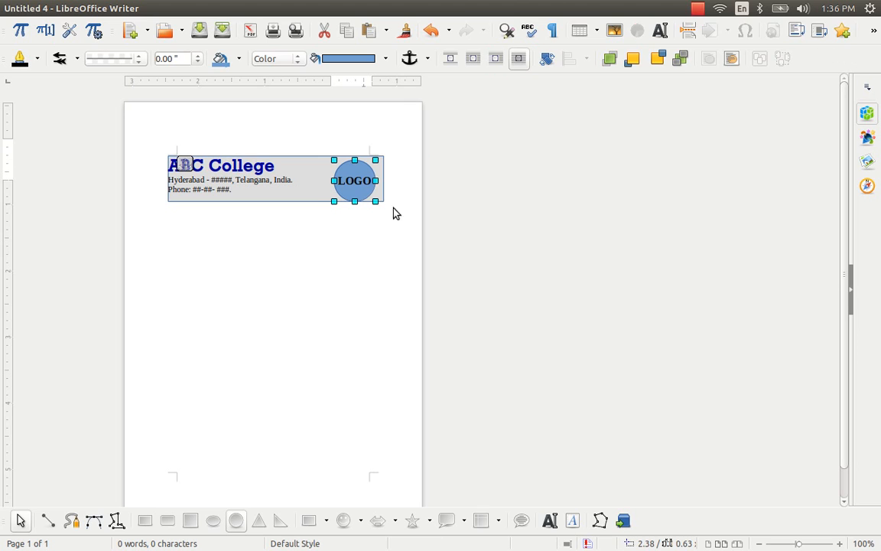
pyautogui.moveTo(373, 197); pyautogui.dragTo(362, 189)
pyautogui.click(372, 293)
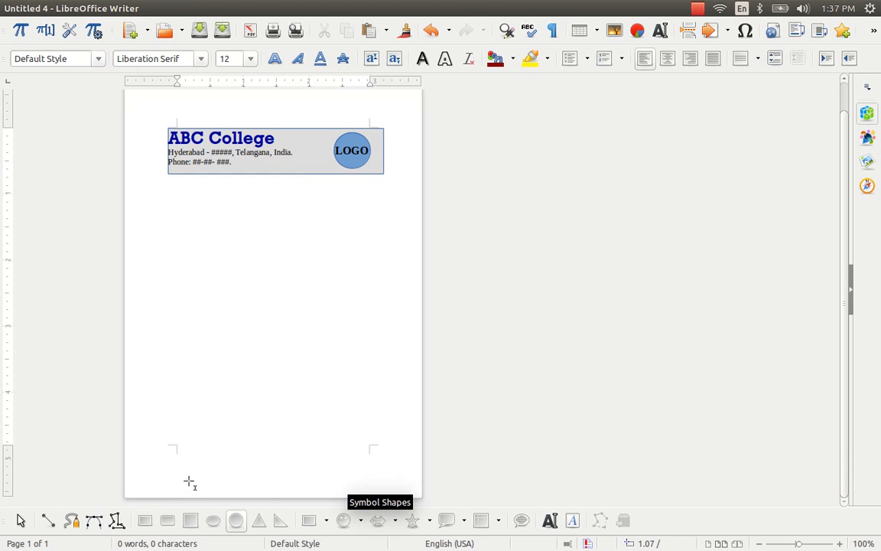
# Draw a wide text box in the page's footer area and enter "ABC College, Address, Phone: ######." in it
pyautogui.moveTo(158, 463); pyautogui.dragTo(398, 479)
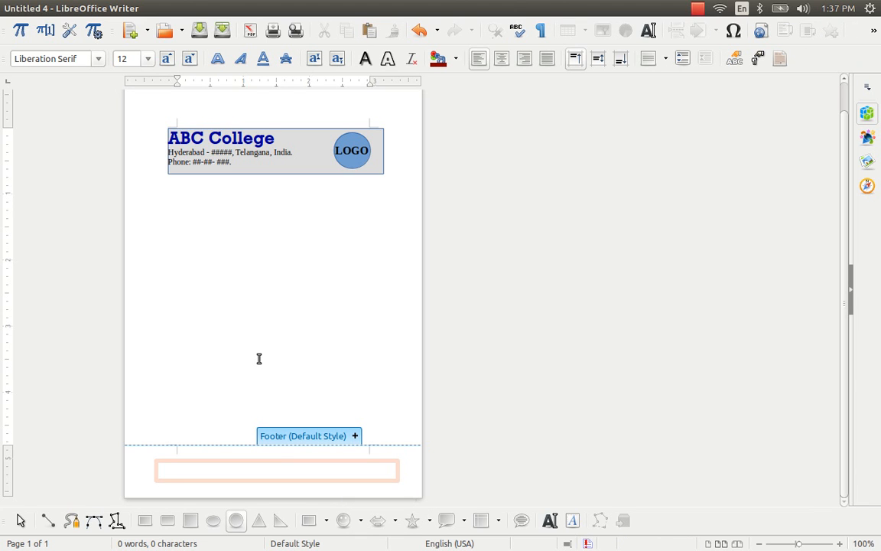
pyautogui.write('AB')
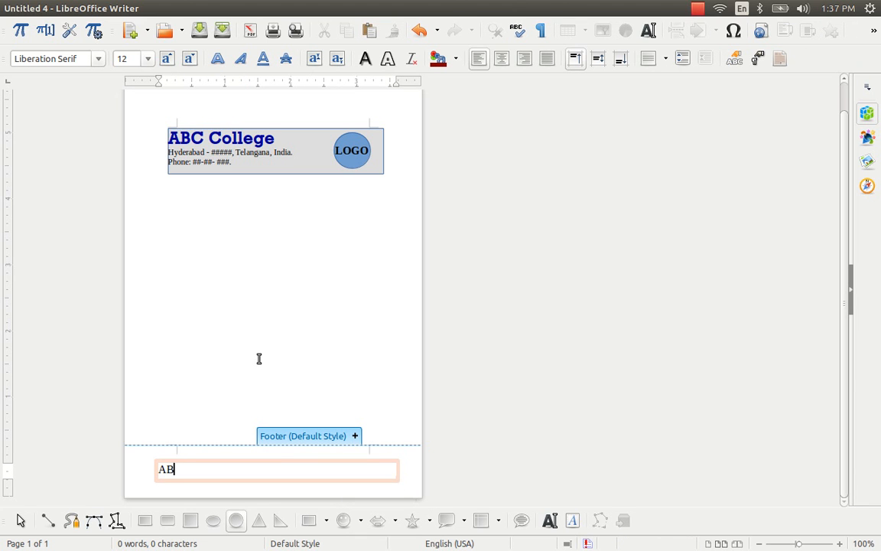
pyautogui.write('C College, Address')
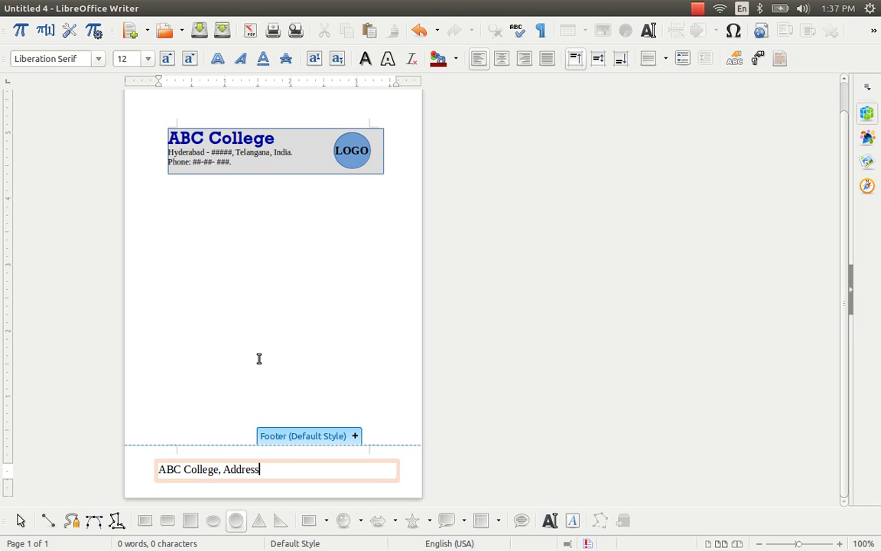
pyautogui.write(', Phone: ######')
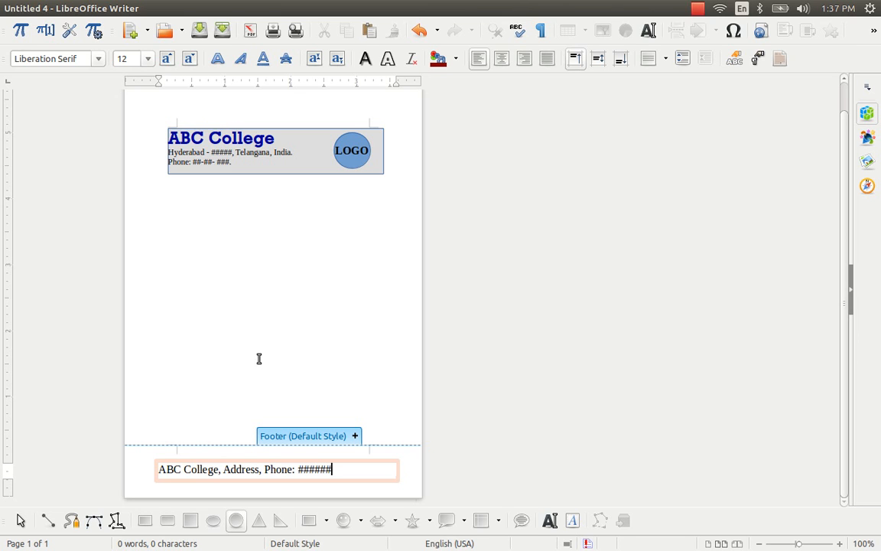
pyautogui.write('.')
# Centre the footer text, set its font size to 9, and leave the text box
pyautogui.hotkey('shift', 'Home')
pyautogui.hotkey('ctrl', 'e')
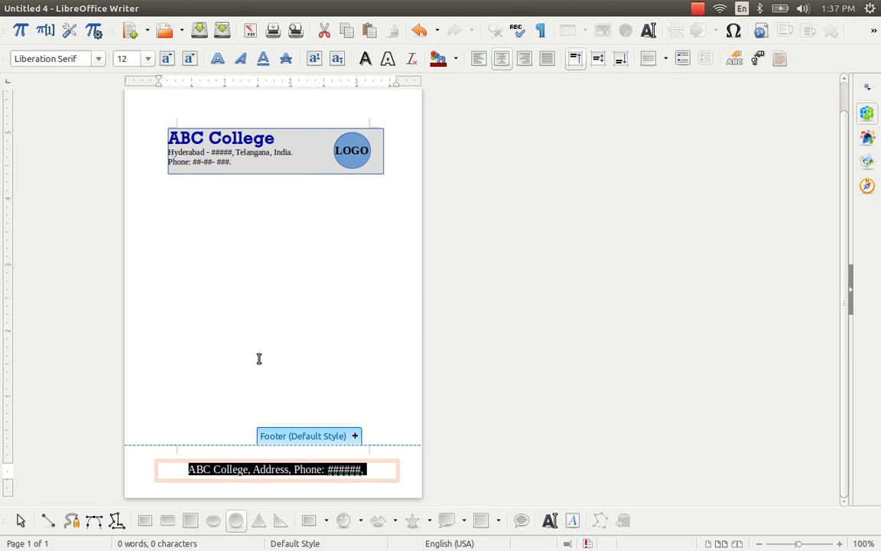
pyautogui.press('h')
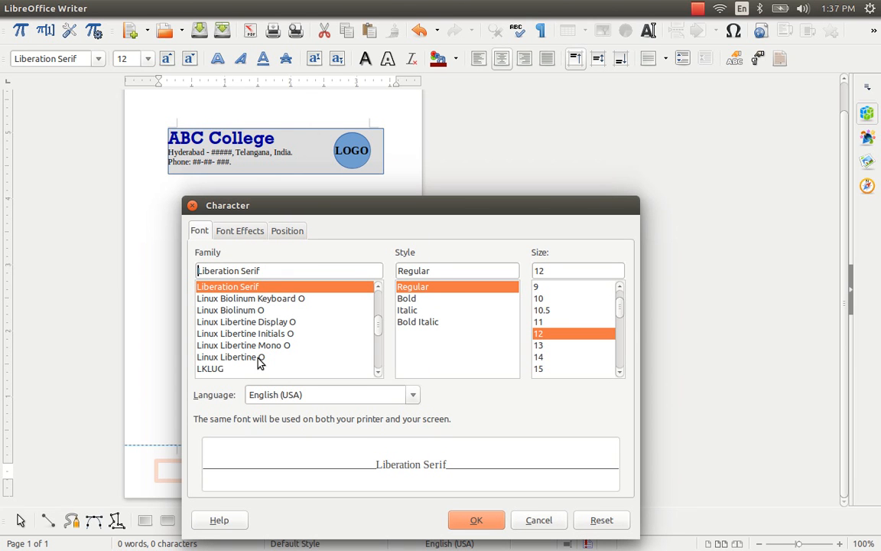
pyautogui.press('Tab')
pyautogui.press('Tab')
pyautogui.write('9')
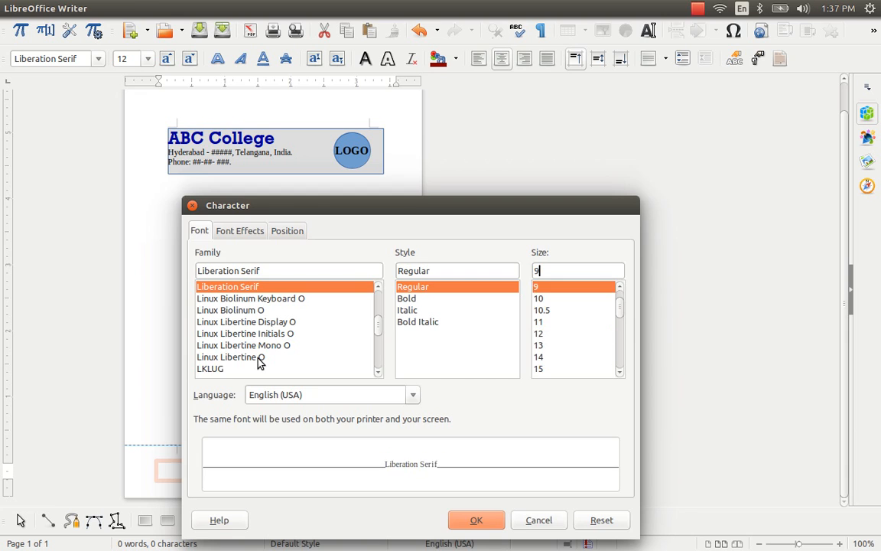
pyautogui.press('Return')
pyautogui.press('Escape')
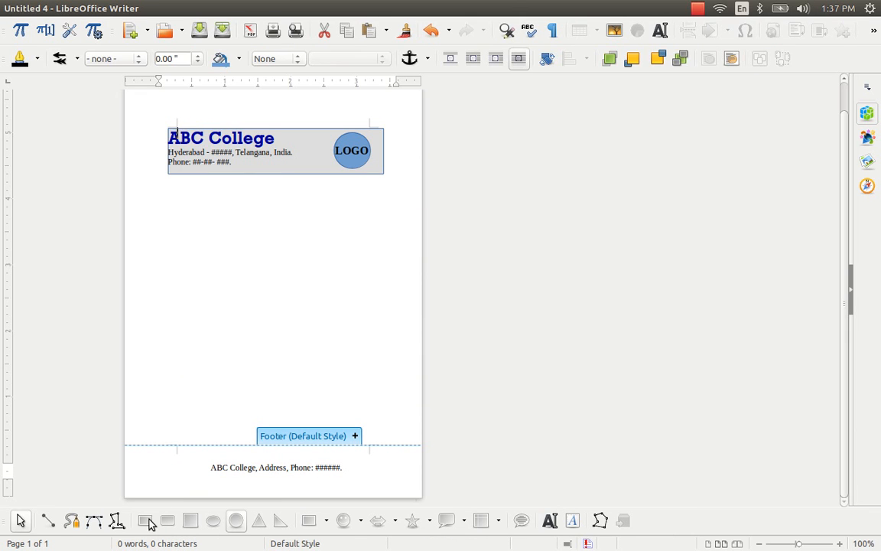
# Draw a horizontal line about 4.18 inches long just above the footer text and deselect it
pyautogui.click(47, 520)
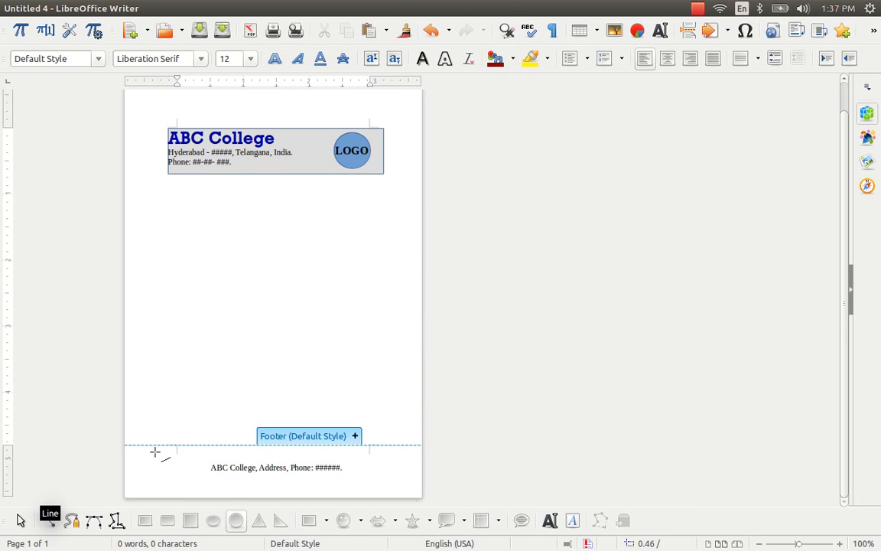
pyautogui.moveTo(136, 459); pyautogui.dragTo(411, 459)
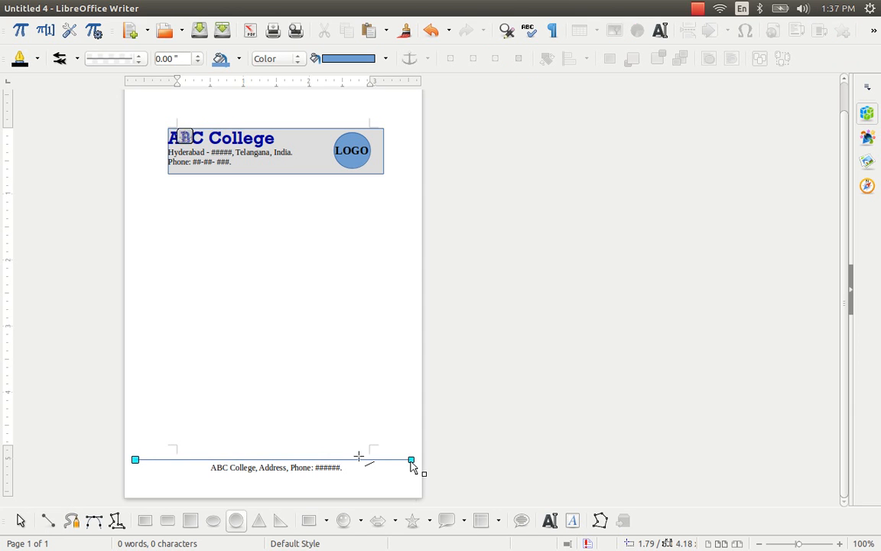
pyautogui.click(303, 321)
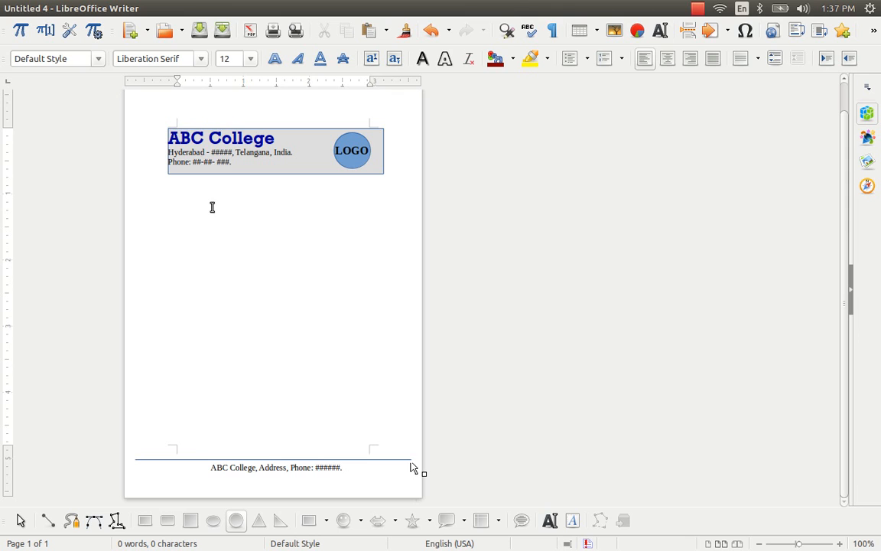
# Add blank lines down to below the banner and enter the centred heading "Students Marks Memo"
pyautogui.press('Return')
pyautogui.press('Return')
pyautogui.press('Return')
pyautogui.press('Return')
pyautogui.press('Return')
pyautogui.write('Students Markds M')
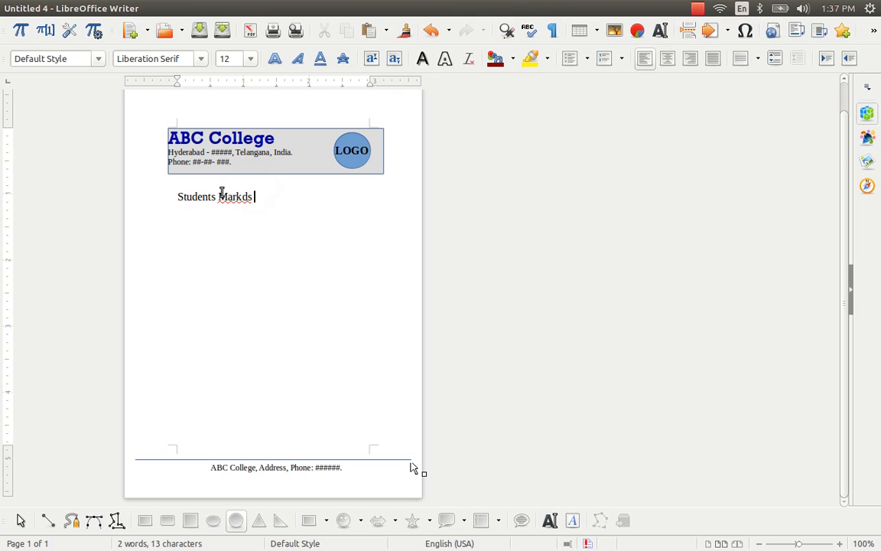
pyautogui.press('BackSpace')
pyautogui.press('BackSpace')
pyautogui.press('BackSpace')
pyautogui.press('BackSpace')
pyautogui.write('s Memo')
pyautogui.hotkey('ctrl', 'e')
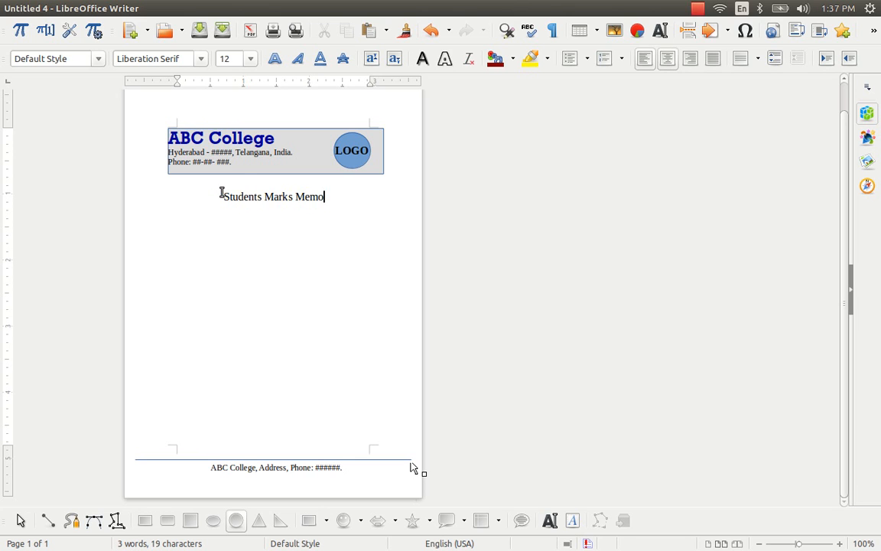
# Make the "Students Marks Memo" heading bold and set its font to Oldstyle Italic
pyautogui.hotkey('shift', 'Home')
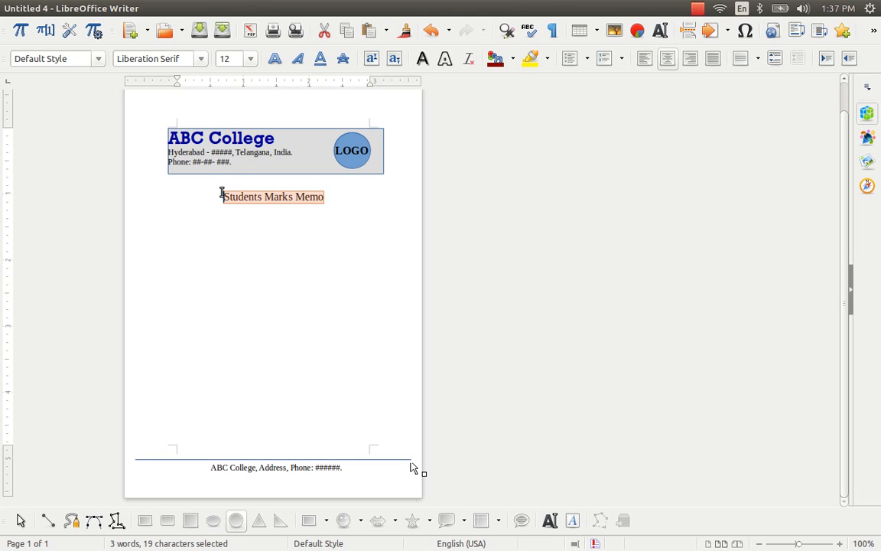
pyautogui.hotkey('ctrl', 'b')
pyautogui.rightClick(222, 194)
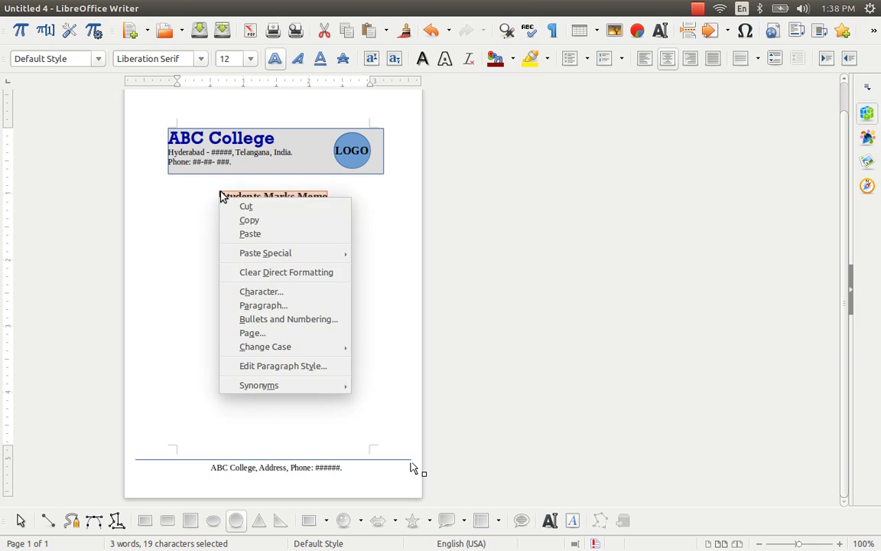
pyautogui.press('h')
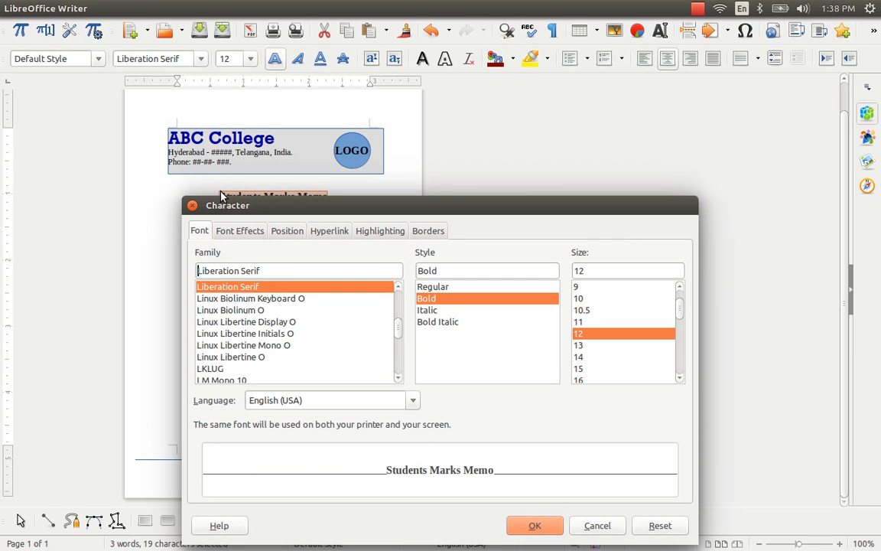
pyautogui.write('O')
pyautogui.press('BackSpace')
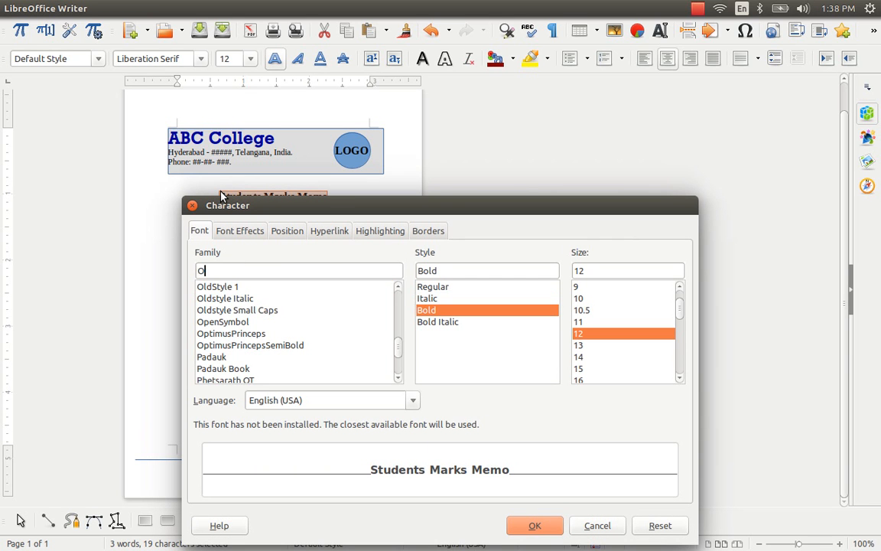
pyautogui.write('ldStyle 1')
pyautogui.press('Down')
pyautogui.press('Return')
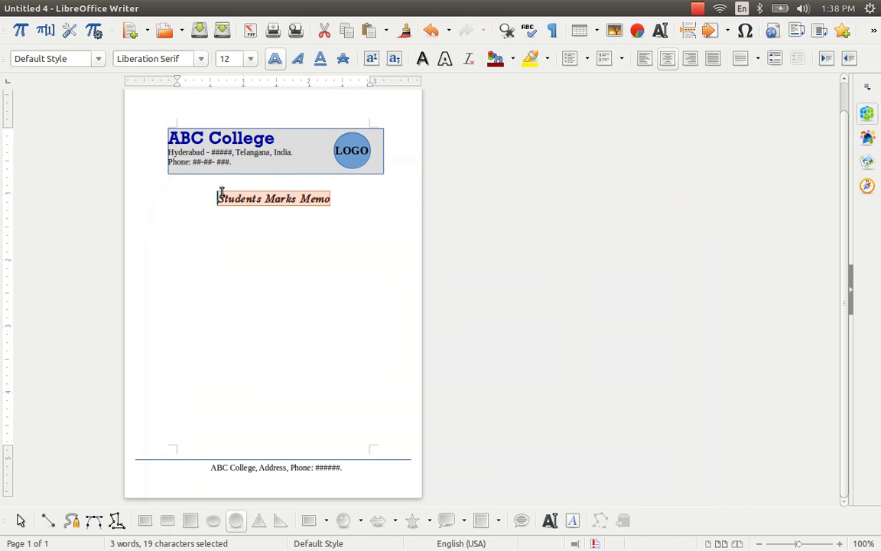
pyautogui.press('End')
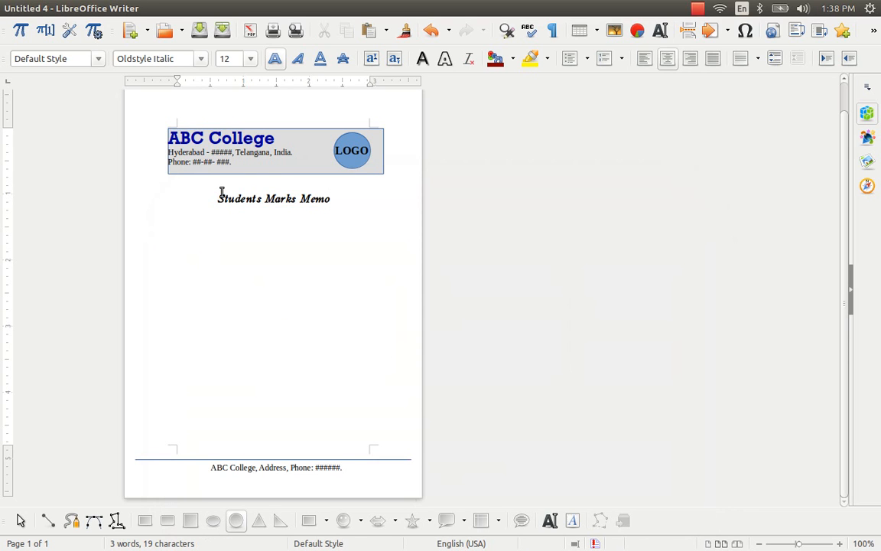
pyautogui.click(697, 9)
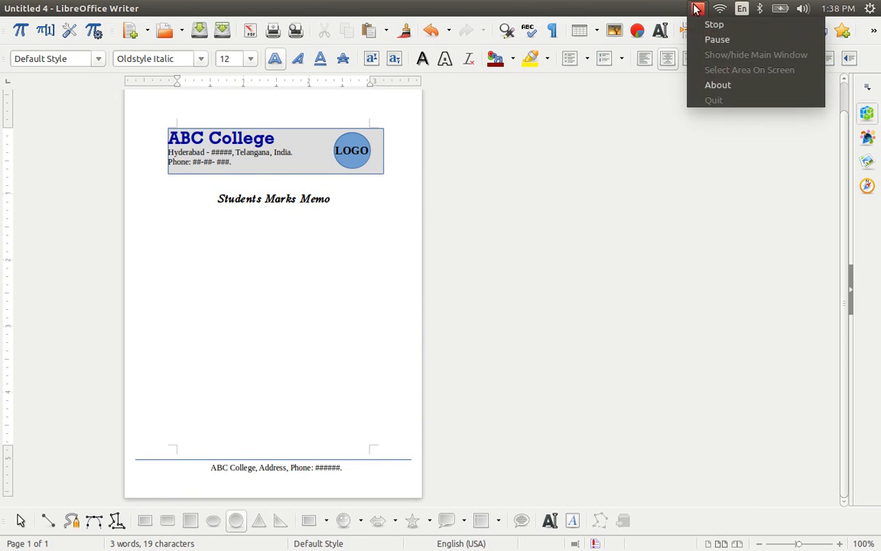
pyautogui.click(720, 39)
# Insert a full-width horizontal rule below the heading by converting a row of underscores
pyautogui.press('Return')
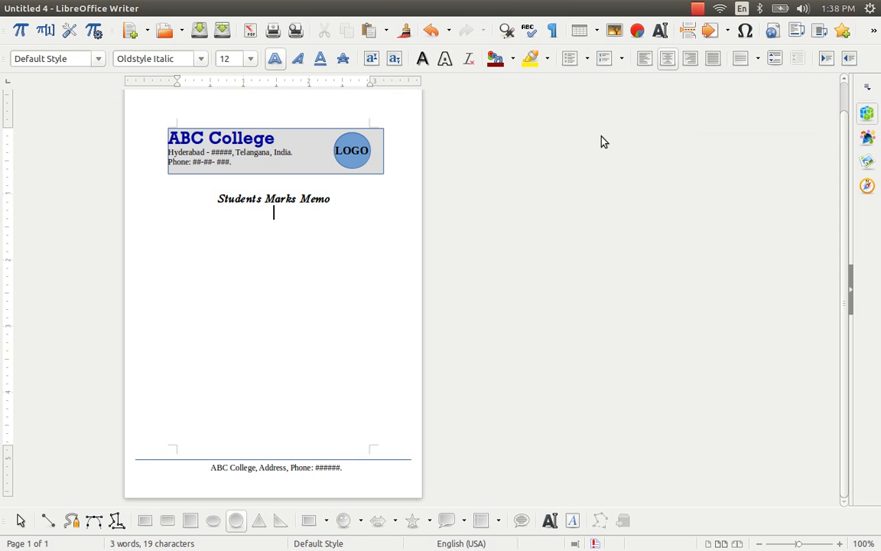
pyautogui.write('________')
pyautogui.press('Return')
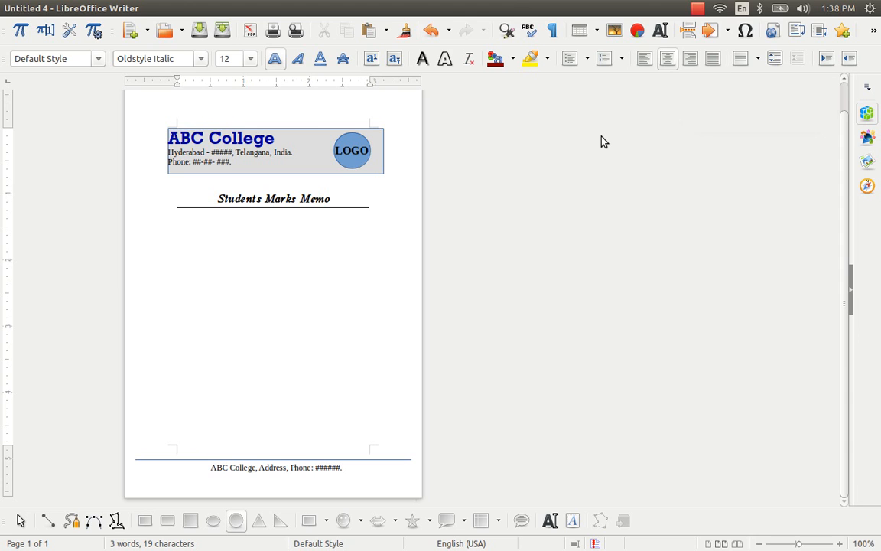
# Switch to the Calc workbook and go to the empty Marks cell for T1, B7, on Sheet2
pyautogui.hotkey('alt', 'Tab')
pyautogui.press('Down')
pyautogui.press('Down')
pyautogui.press('Down')
pyautogui.press('Down')
pyautogui.press('Down')
pyautogui.press('Down')
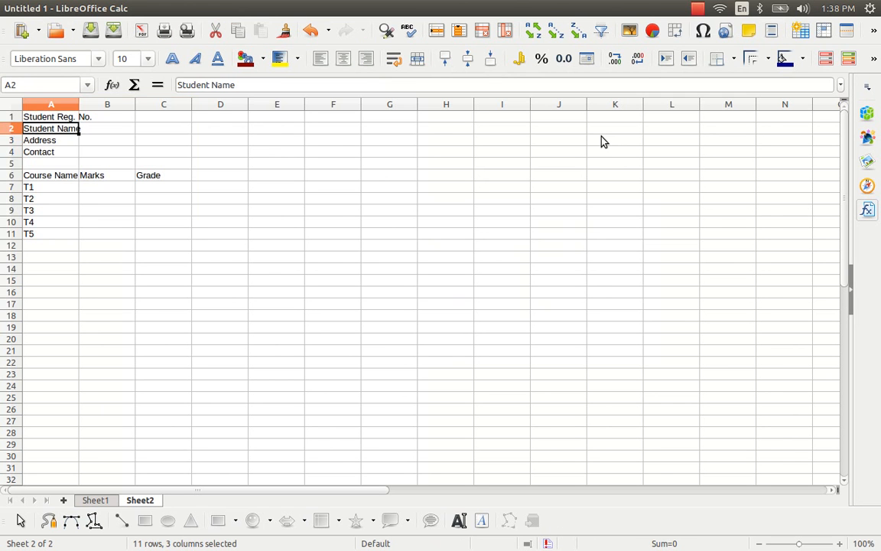
pyautogui.press('Right')
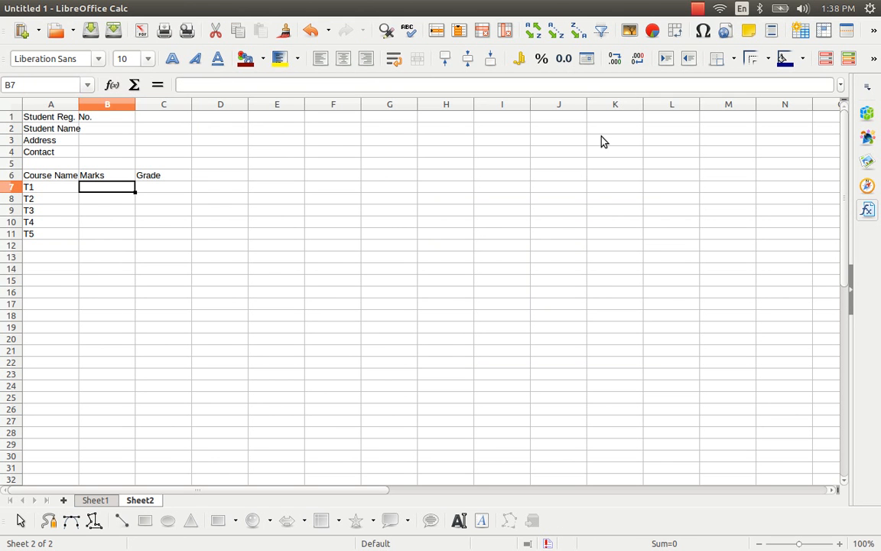
# Review the first student's T1 to T5 marks on Sheet1 by selecting C2:G2
pyautogui.hotkey('ctrl', 'pageup')
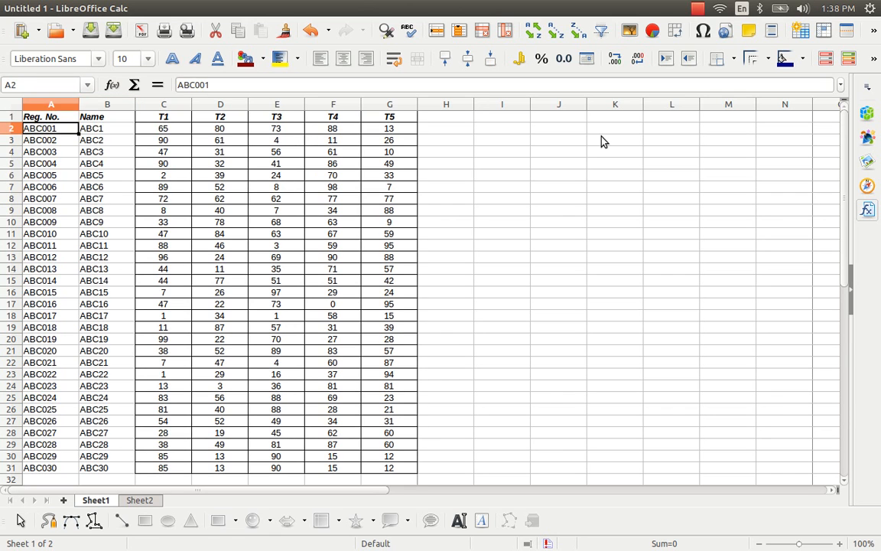
pyautogui.press('Right')
pyautogui.press('Right')
pyautogui.hotkey('shift', 'Right')
pyautogui.hotkey('shift', 'Right')
pyautogui.hotkey('shift', 'Right')
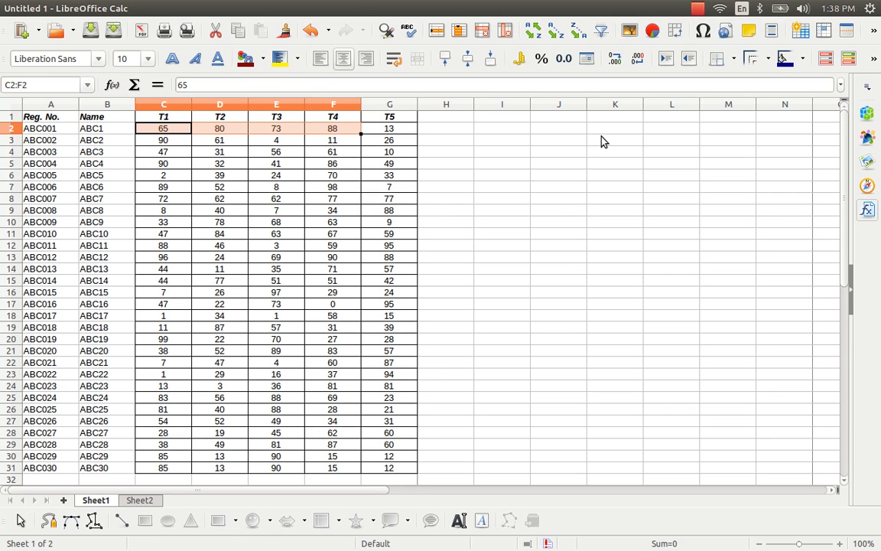
pyautogui.hotkey('shift', 'Right')
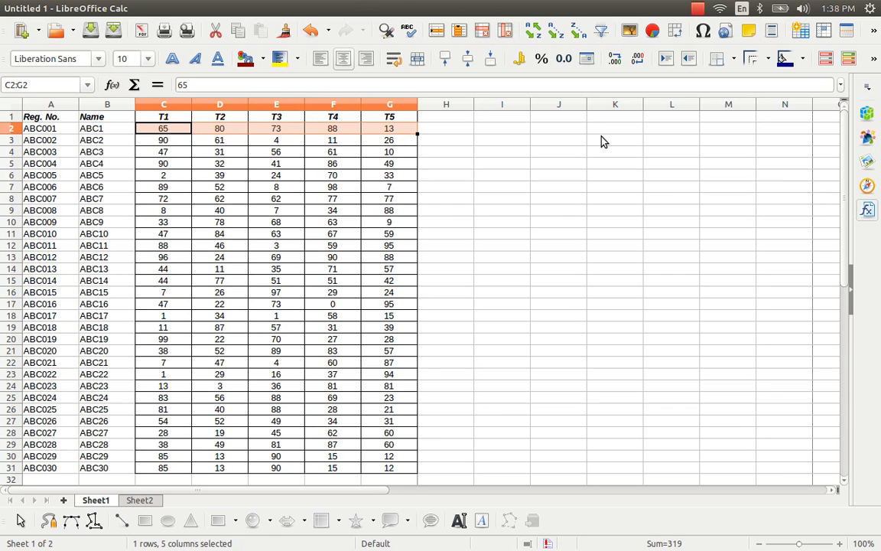
# Review the form's Marks cells B7:B11 and Grade cell C7 on Sheet2 against the marks table on Sheet1
pyautogui.hotkey('ctrl', 'pagedown')
pyautogui.hotkey('shift', 'Down')
pyautogui.hotkey('shift', 'Down')
pyautogui.hotkey('shift', 'Down')
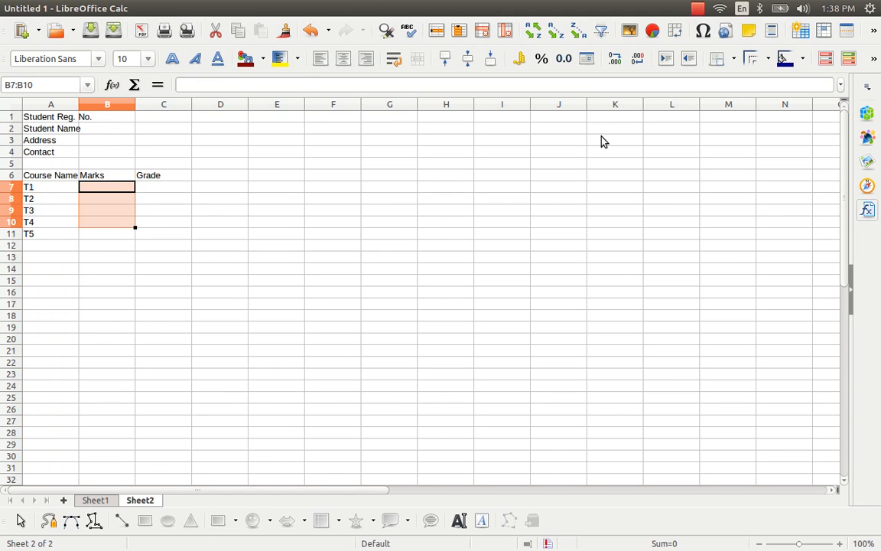
pyautogui.hotkey('shift', 'Down')
pyautogui.press('Right')
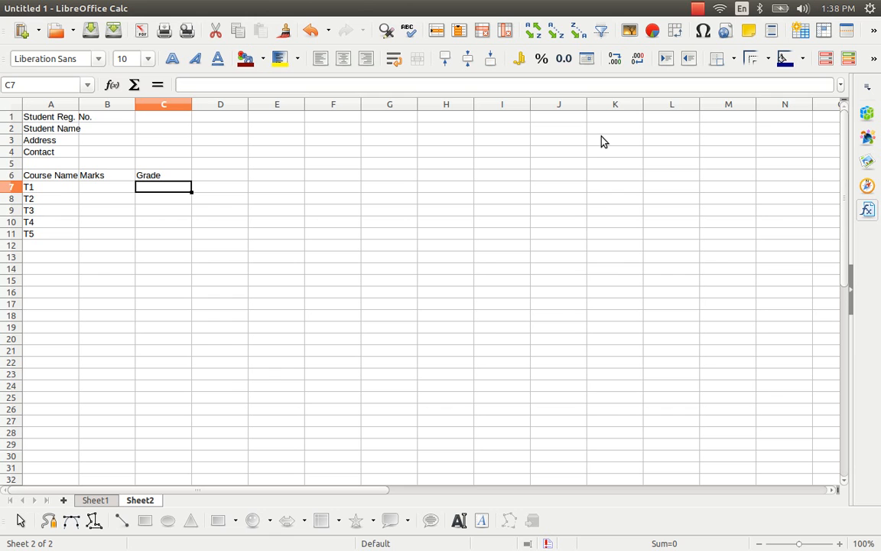
pyautogui.hotkey('ctrl', 'pageup')
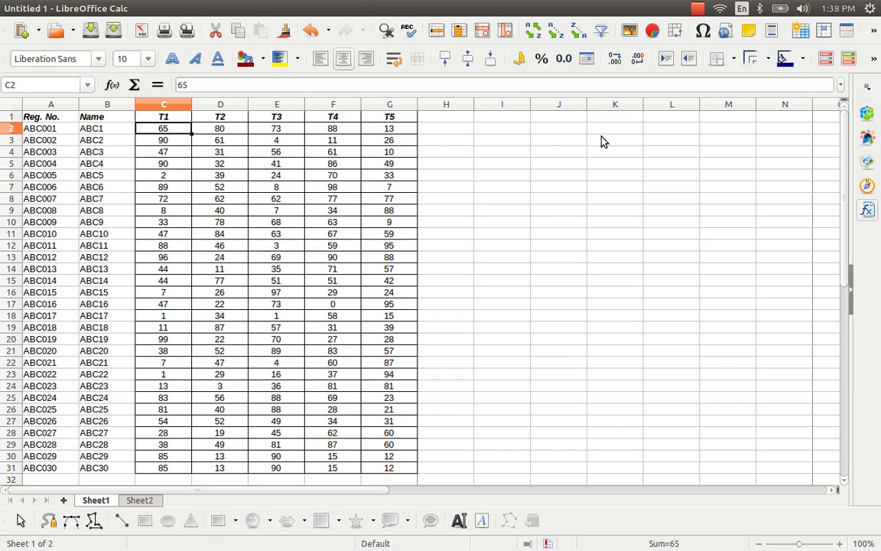
pyautogui.hotkey('ctrl', 'pagedown')
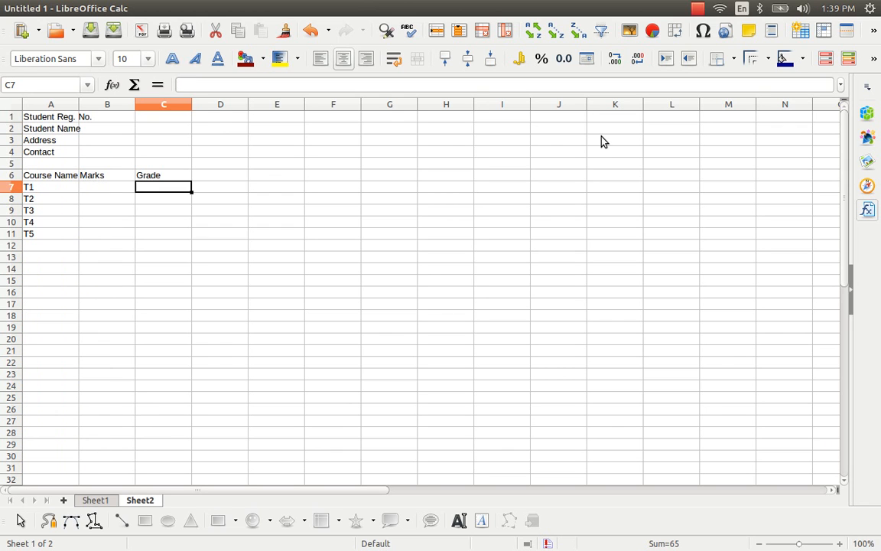
# Review the form's Student Reg. No. entry cell B1 and the Marks range B7:B11 for T1 to T5
pyautogui.press('Left')
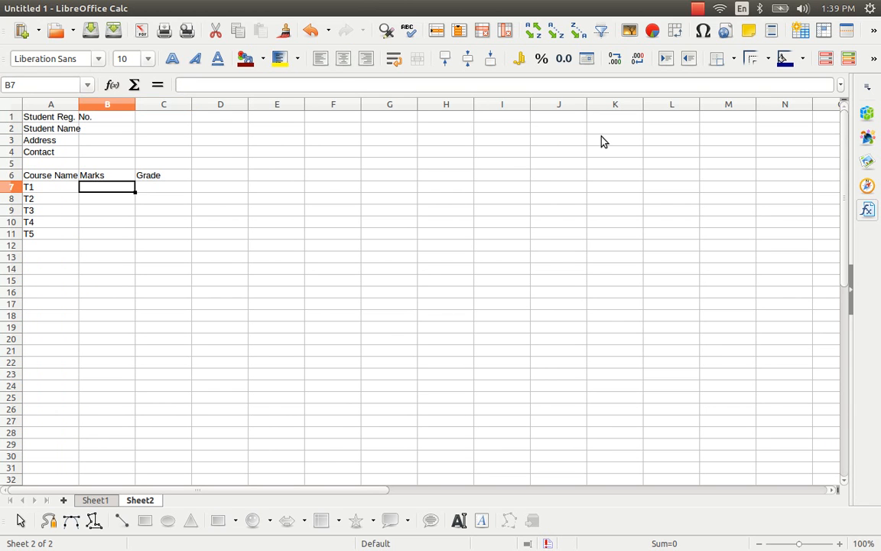
pyautogui.press('Up')
pyautogui.press('Up')
pyautogui.press('Up')
pyautogui.press('Up')
pyautogui.press('Up')
pyautogui.press('Up')
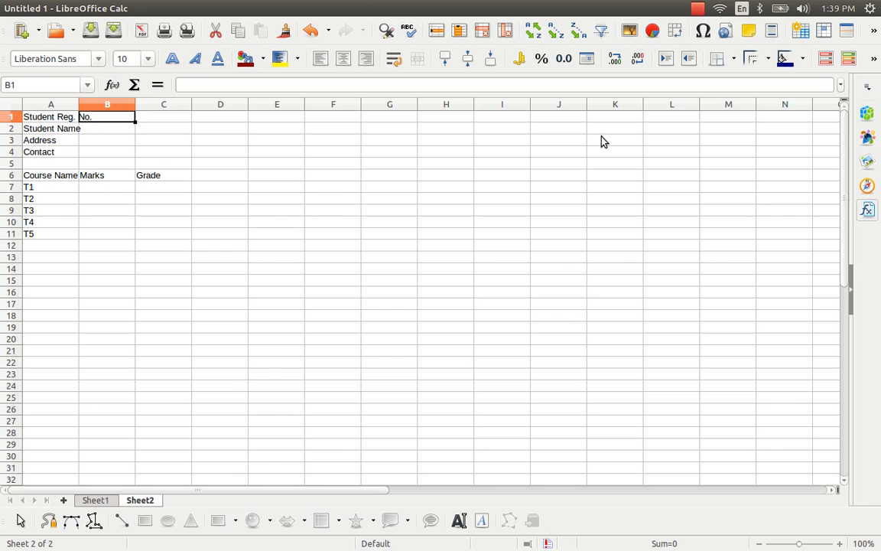
pyautogui.press('Down')
pyautogui.press('Down')
pyautogui.press('Down')
pyautogui.press('Down')
pyautogui.press('Down')
pyautogui.press('Down')
pyautogui.hotkey('shift', 'Down')
pyautogui.hotkey('shift', 'Down')
pyautogui.hotkey('shift', 'Down')
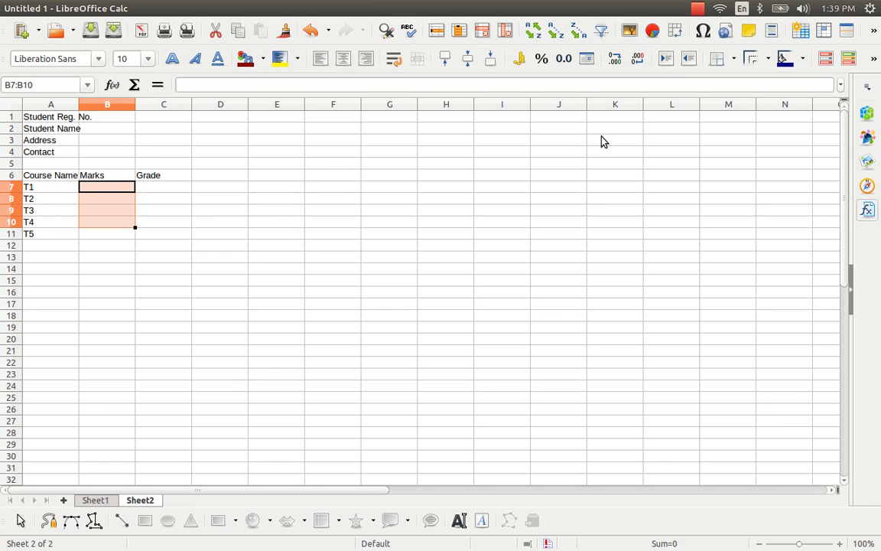
pyautogui.hotkey('shift', 'Down')
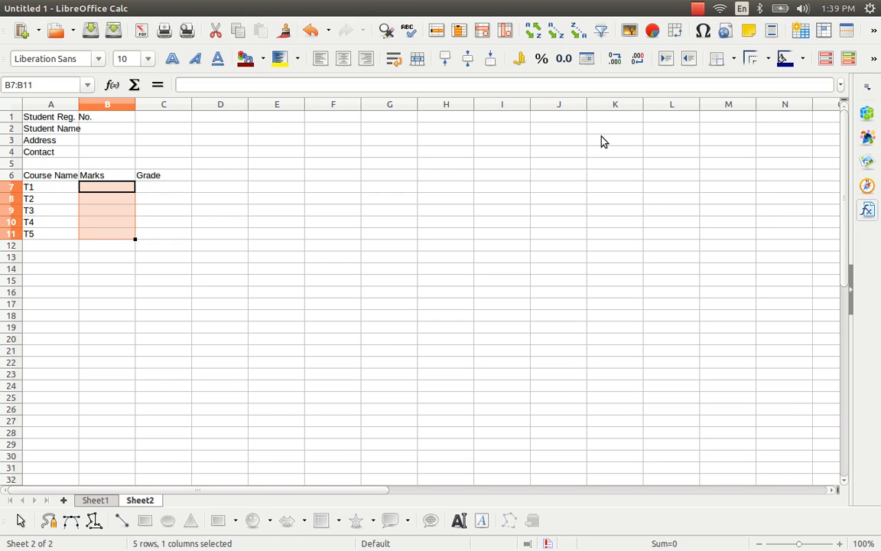
# Look over the student detail cells in column B again and return to the T1 Marks cell B7
pyautogui.press('Up')
pyautogui.press('Up')
pyautogui.press('Up')
pyautogui.press('Up')
pyautogui.press('Up')
pyautogui.press('Up')
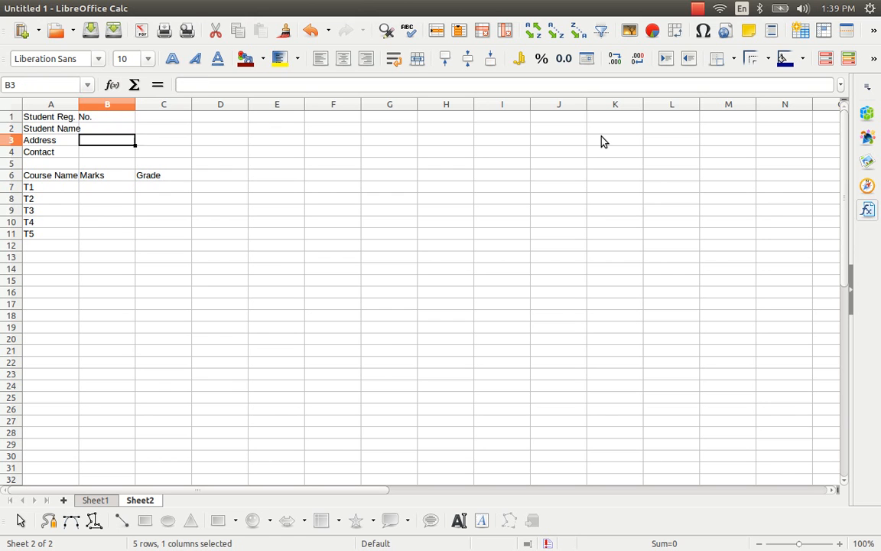
pyautogui.press('Down')
pyautogui.press('Down')
pyautogui.press('Down')
pyautogui.press('Down')
pyautogui.press('Down')
pyautogui.press('Down')
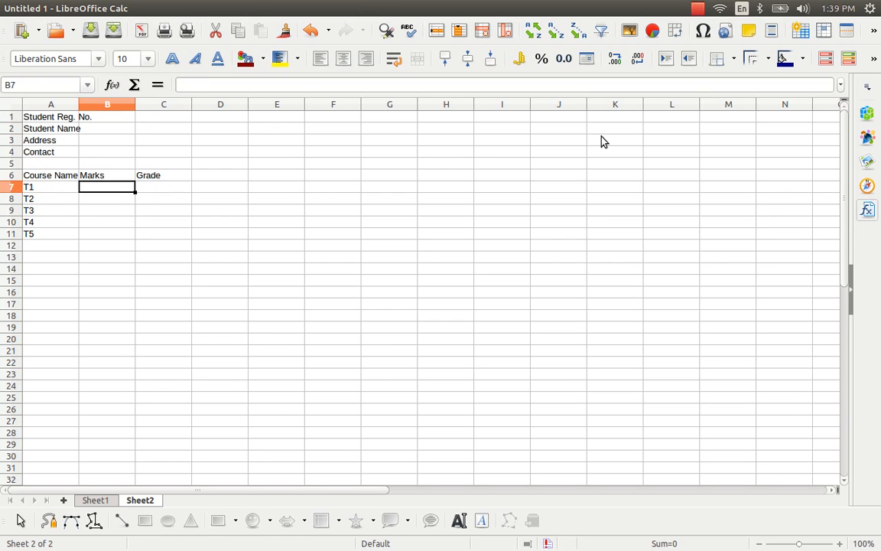
# Examine the first student's marks C2:G2 on Sheet1 and the paste options available for B7 on Sheet2
pyautogui.hotkey('ctrl', 'pageup')
pyautogui.hotkey('shift', 'Right')
pyautogui.hotkey('shift', 'Right')
pyautogui.hotkey('shift', 'Right')
pyautogui.hotkey('shift', 'Right')
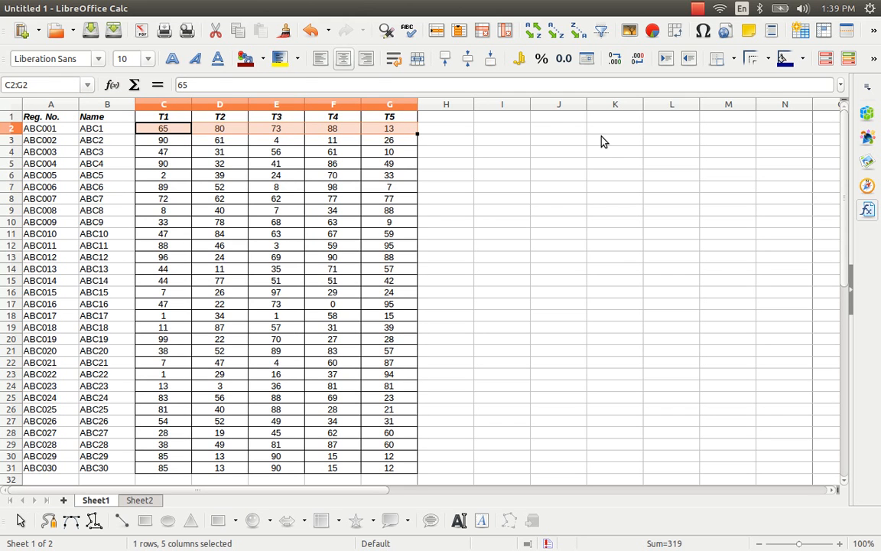
pyautogui.hotkey('ctrl', 'pagedown')
pyautogui.hotkey('shift', 'F10')
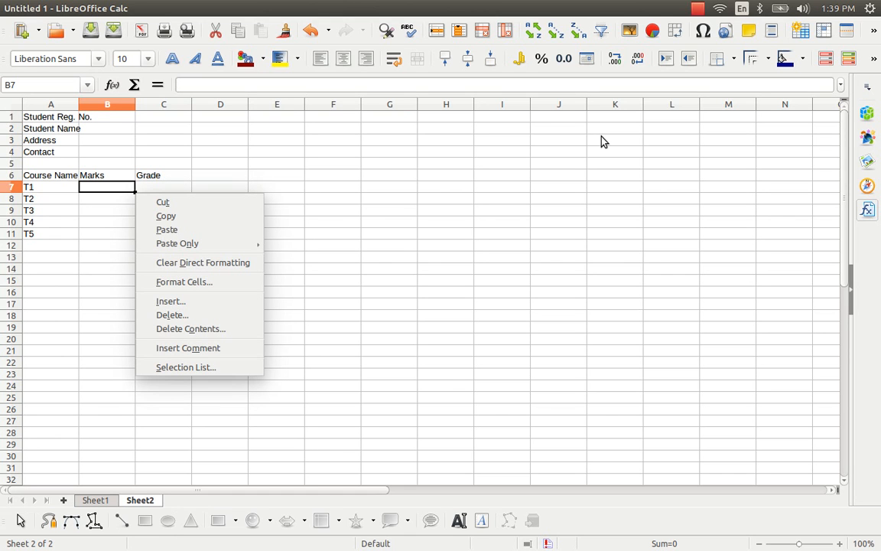
pyautogui.press('Escape')
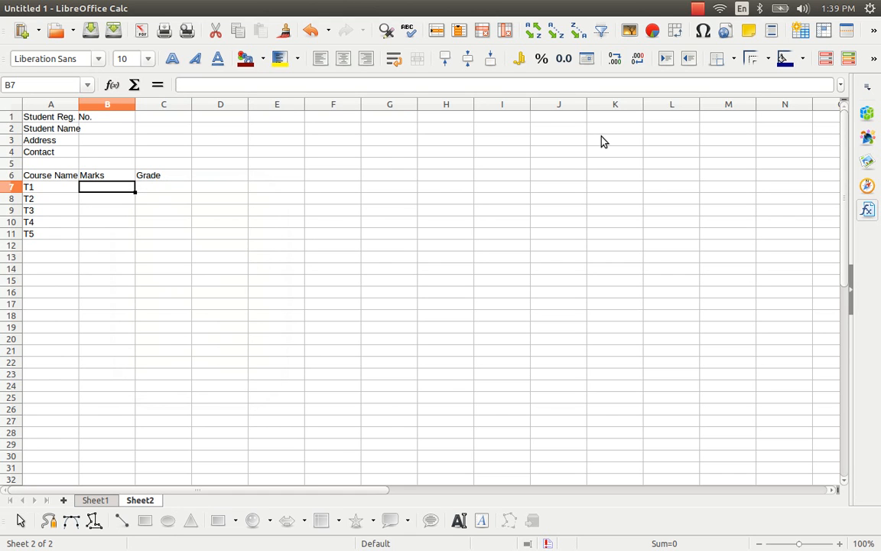
# Copy the first student's marks C2:G2 from Sheet1 and paste them transposed as values into B7:B11 on Sheet2
pyautogui.hotkey('ctrl', 'pageup')
pyautogui.hotkey('shift', 'Right')
pyautogui.hotkey('shift', 'Right')
pyautogui.hotkey('shift', 'Right')
pyautogui.hotkey('shift', 'Right')
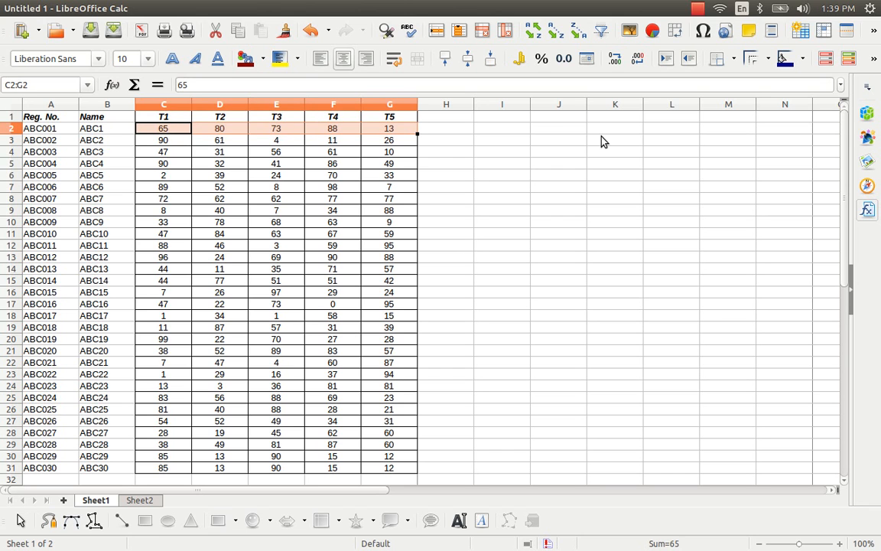
pyautogui.hotkey('ctrl', 'c')
pyautogui.hotkey('ctrl', 'pagedown')
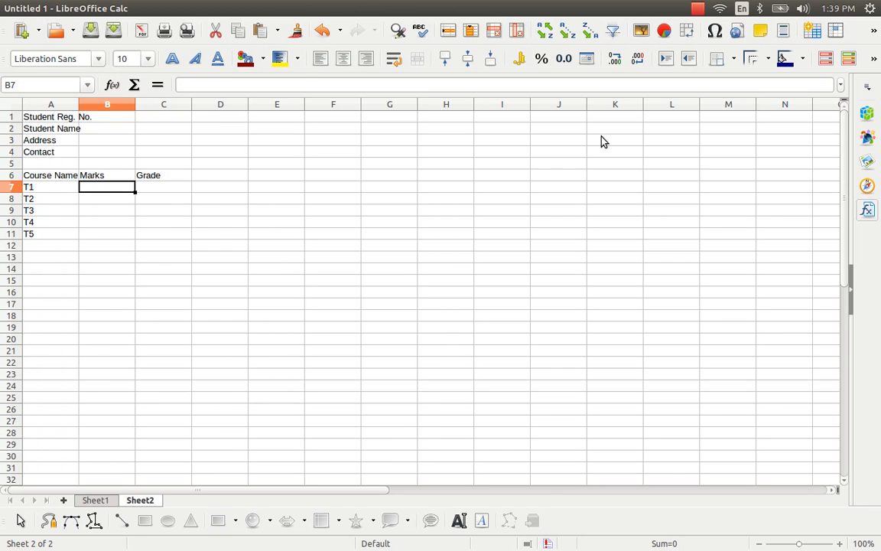
pyautogui.hotkey('ctrl', 'shift', 'v')
pyautogui.hotkey('alt', 't')
pyautogui.press('Return')
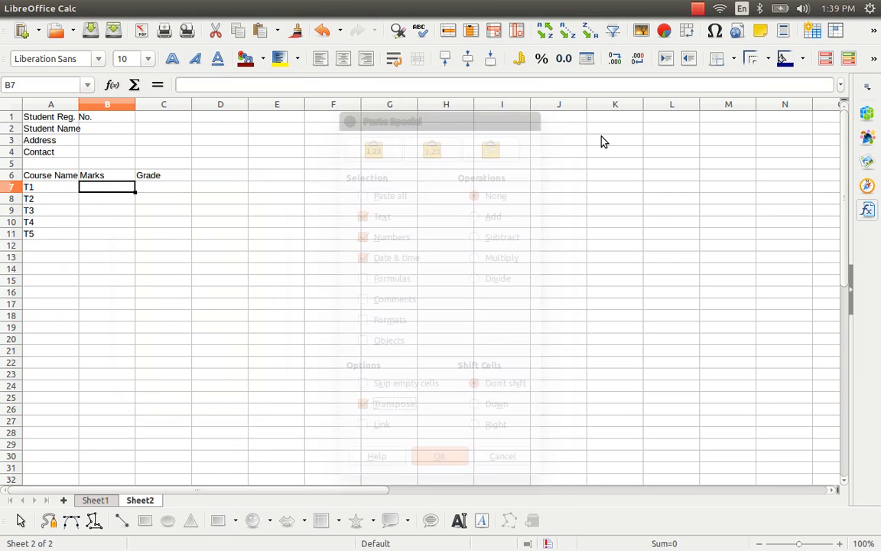
pyautogui.press('Right')
pyautogui.press('Left')
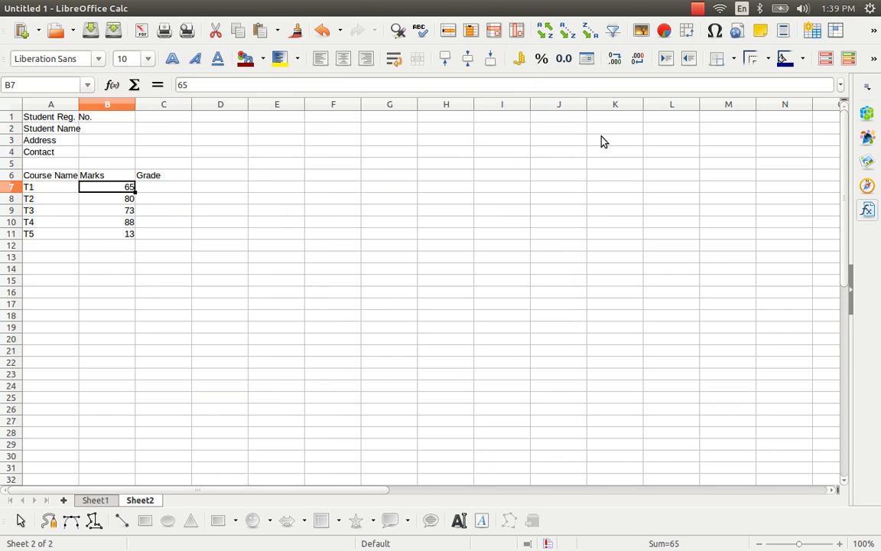
# Clear the pasted marks from B7:B11 on Sheet2
pyautogui.hotkey('ctrl', 'pageup')
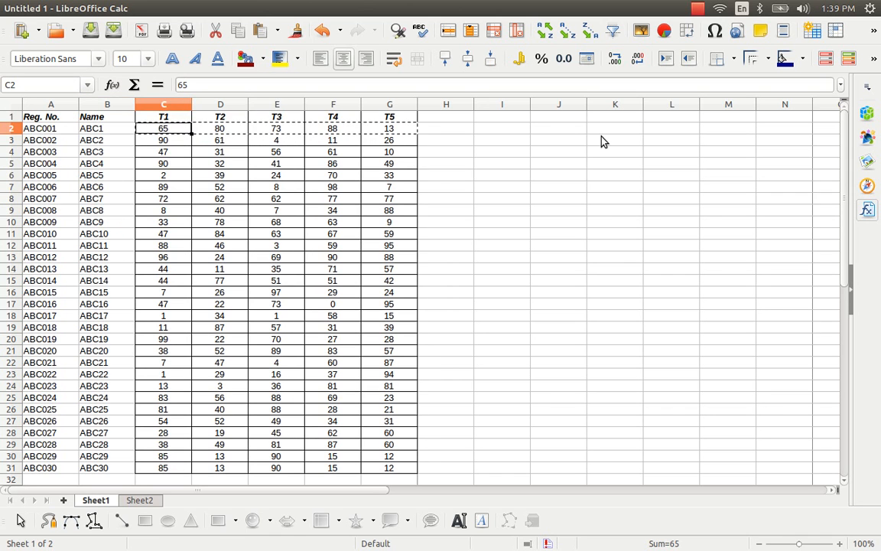
pyautogui.hotkey('ctrl', 'pagedown')
pyautogui.hotkey('shift', 'ctrl', 'Down')
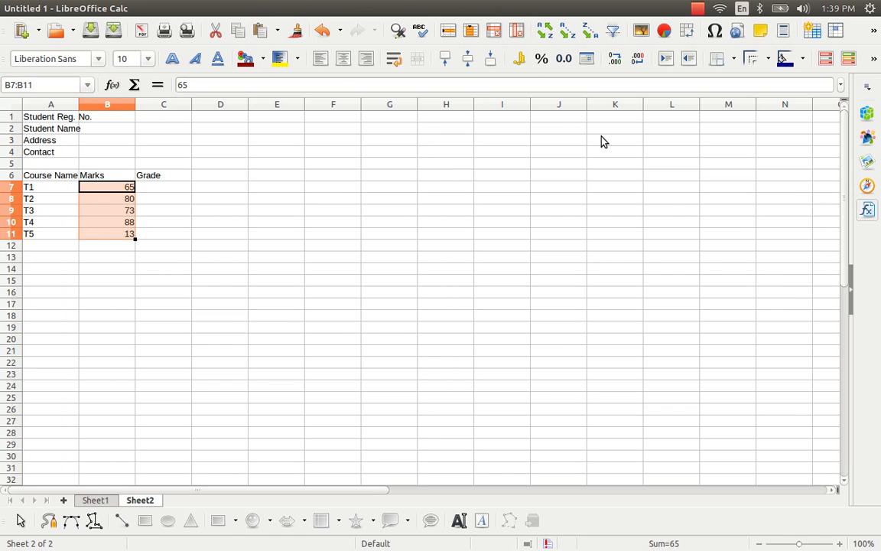
pyautogui.press('Delete')
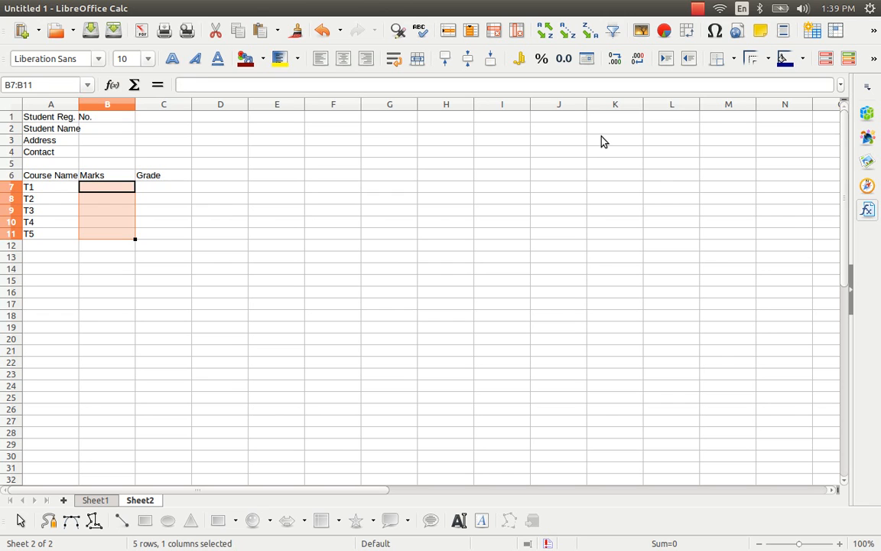
# Enter the first student's registration number in cell B1 of the form
pyautogui.press('Up')
pyautogui.press('Up')
pyautogui.press('Up')
pyautogui.press('Up')
pyautogui.press('Up')
pyautogui.press('Up')
pyautogui.write('A')
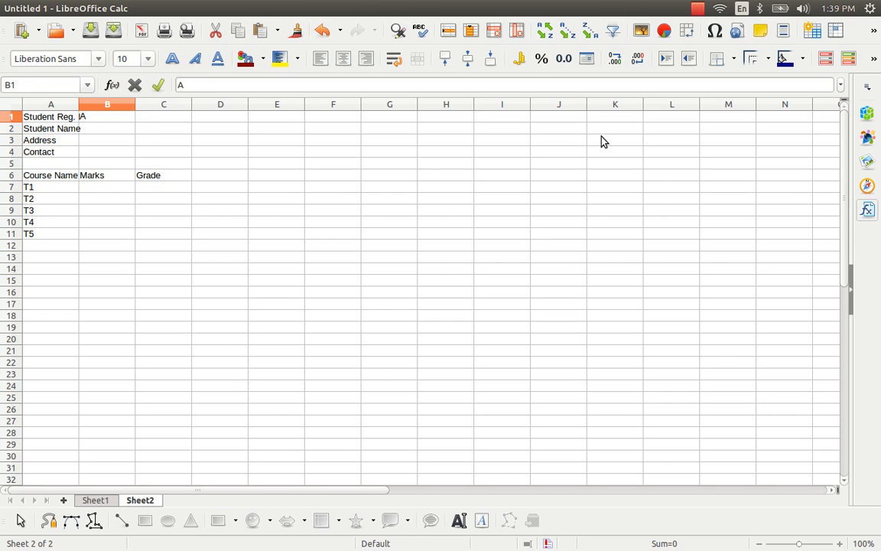
pyautogui.write('BC00')
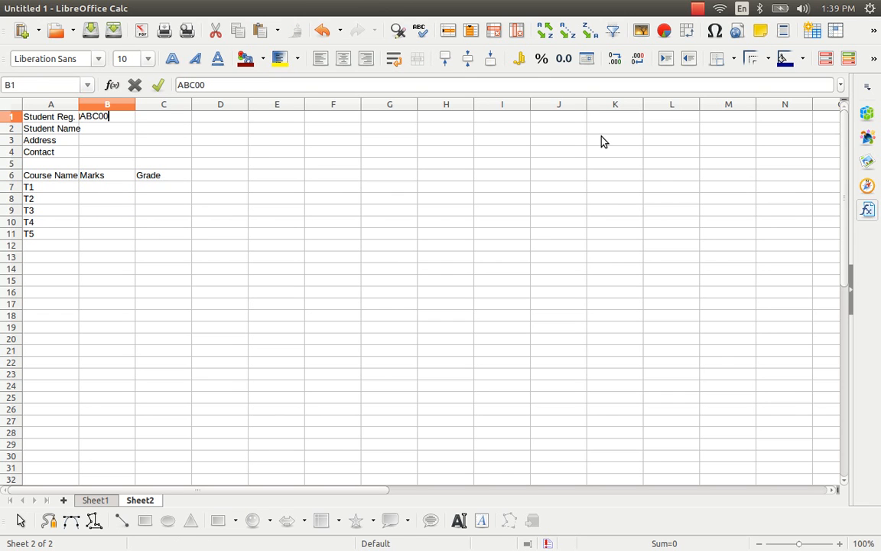
pyautogui.write('1')
pyautogui.press('Return')
# Edit the last digit of the registration number in B1 to make it the second student's
pyautogui.press('Up')
pyautogui.press('F2')
pyautogui.press('BackSpace')
pyautogui.write('2')
pyautogui.press('Return')
# Review the empty Marks cells from B7 down that belong to the entered registration number
pyautogui.press('Down')
pyautogui.press('Down')
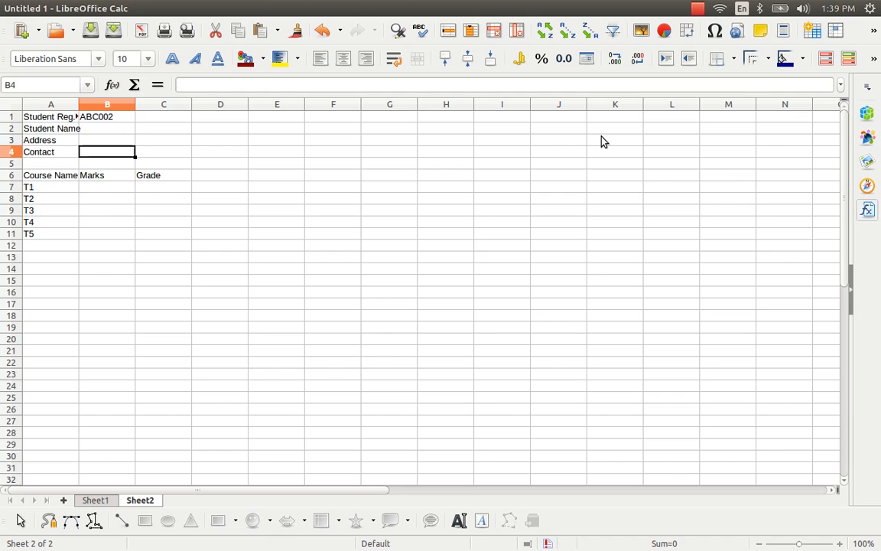
pyautogui.press('Down')
pyautogui.press('Down')
pyautogui.press('Down')
pyautogui.hotkey('ctrl', 'shift', 'Down')
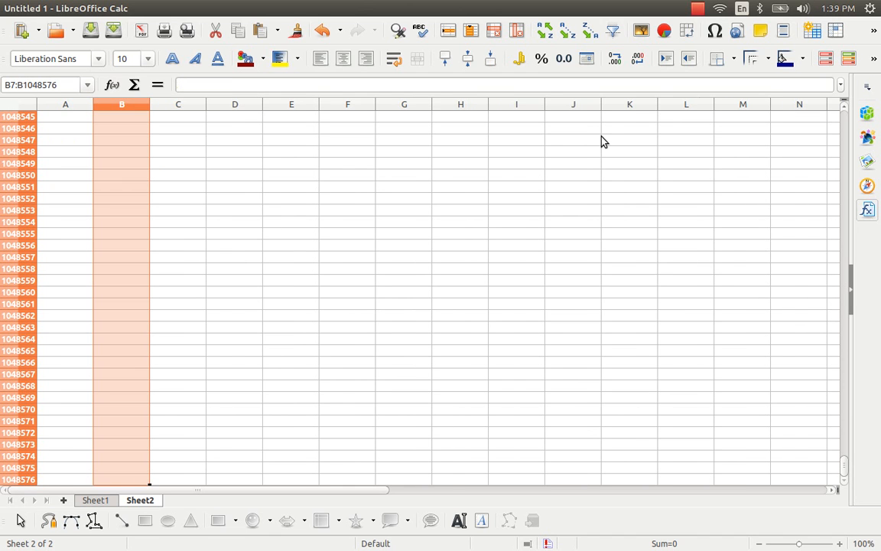
pyautogui.hotkey('ctrl', 'shift', 'Up')
pyautogui.hotkey('shift', 'Down')
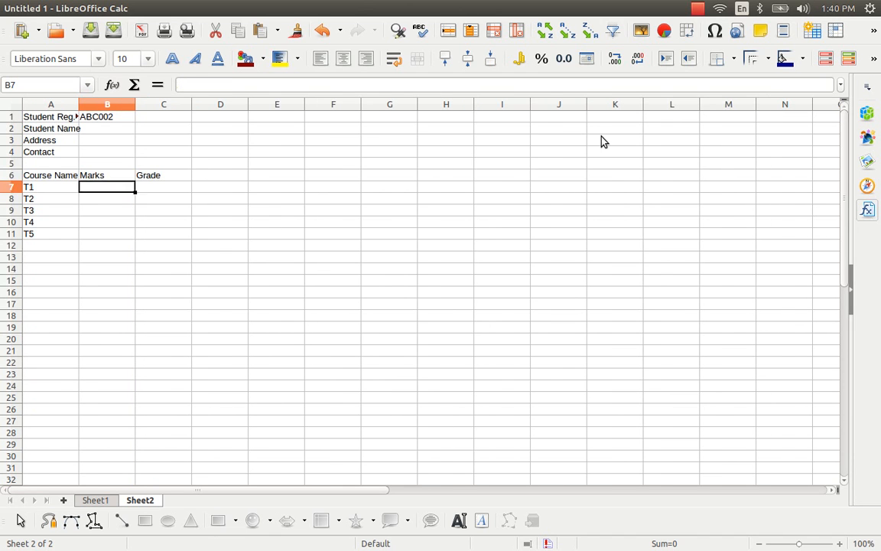
pyautogui.press('Down')
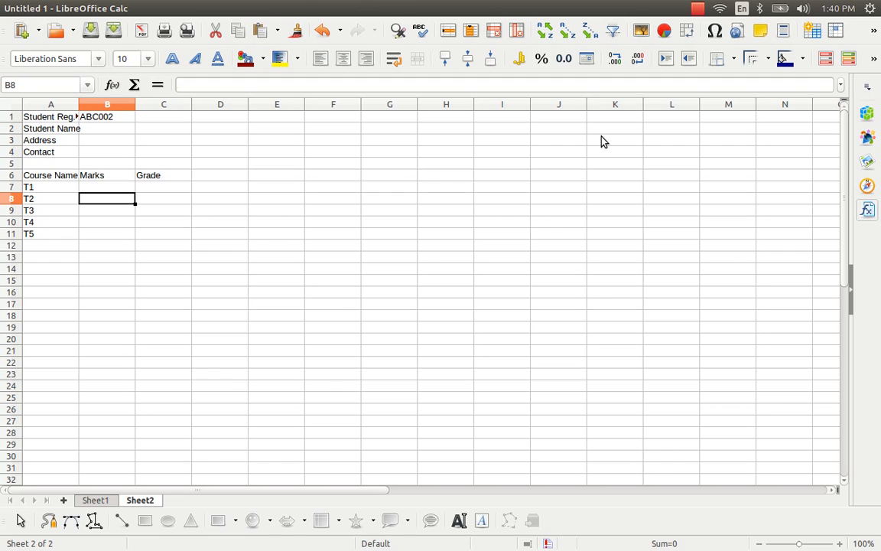